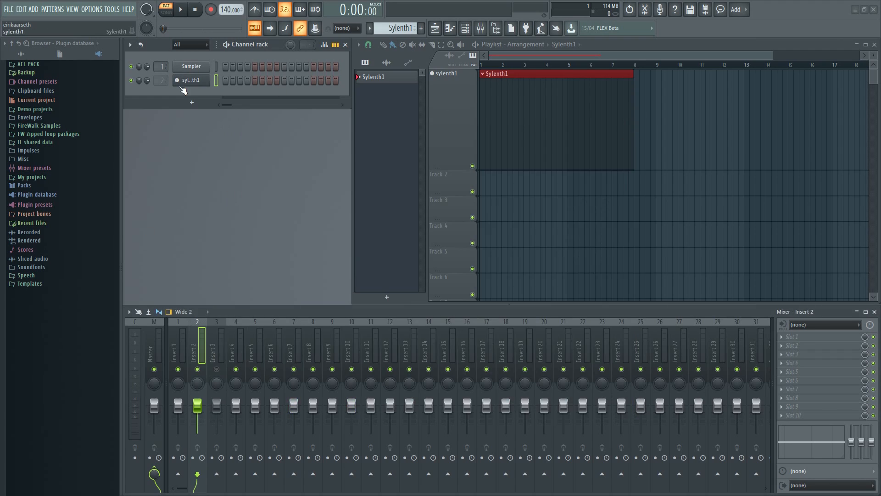
Step: Rename the Sylenth1 channel to Lead and give it a green colour
right_click(190, 81)
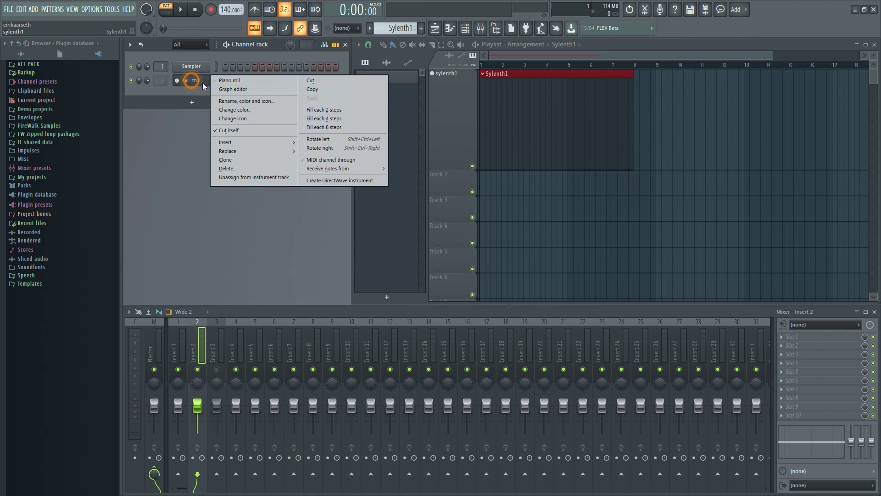
click(243, 101)
text(Lead)
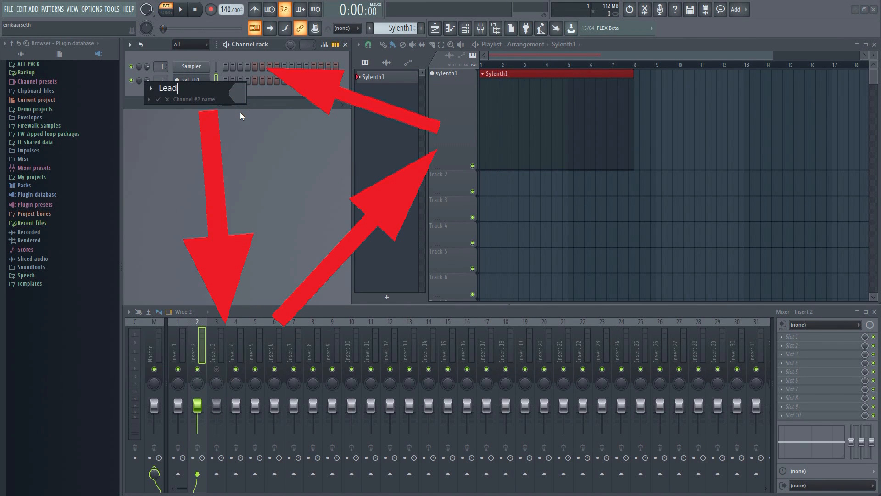
click(239, 98)
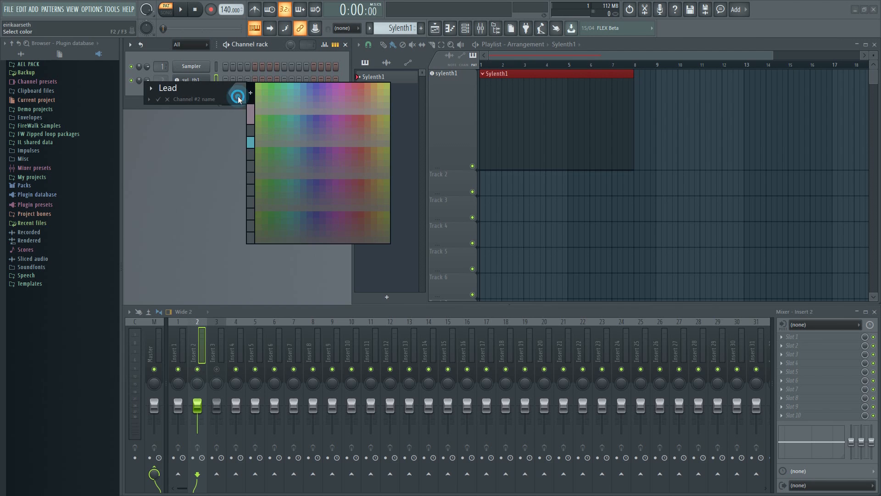
click(277, 84)
key(Return)
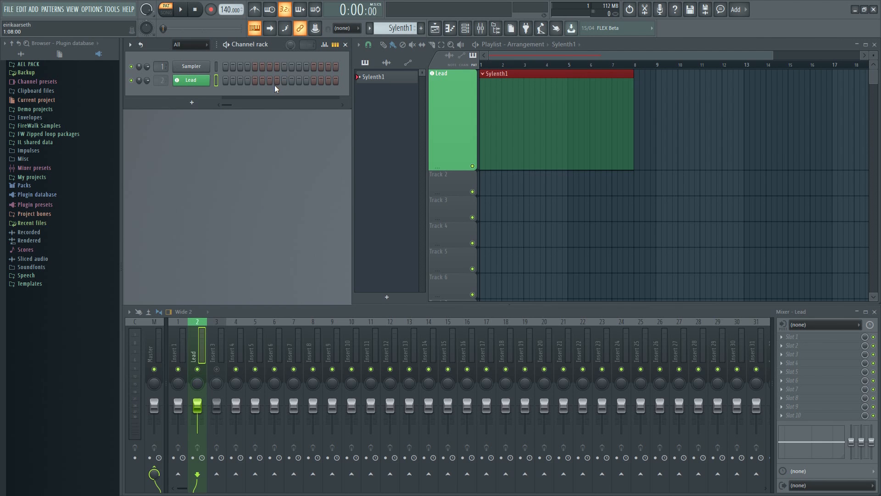
Step: Recolour the Lead playlist track magenta so channel, track and mixer insert match
right_click(448, 72)
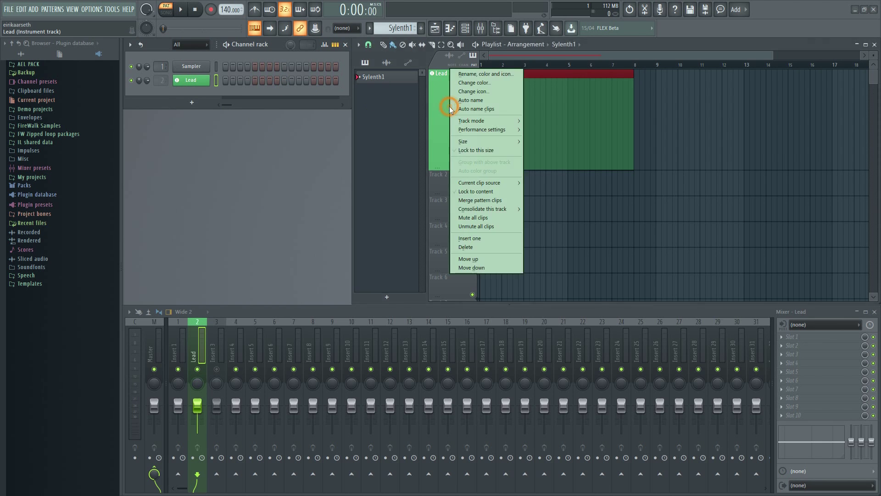
click(475, 74)
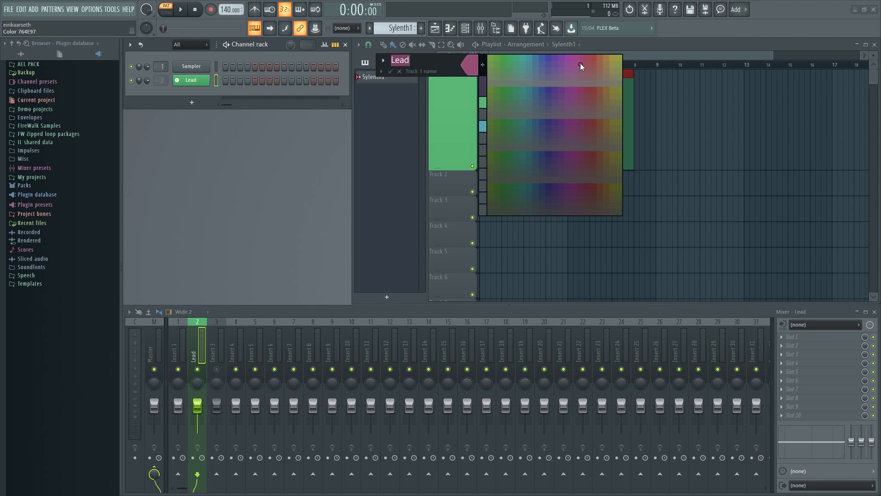
click(577, 61)
key(Return)
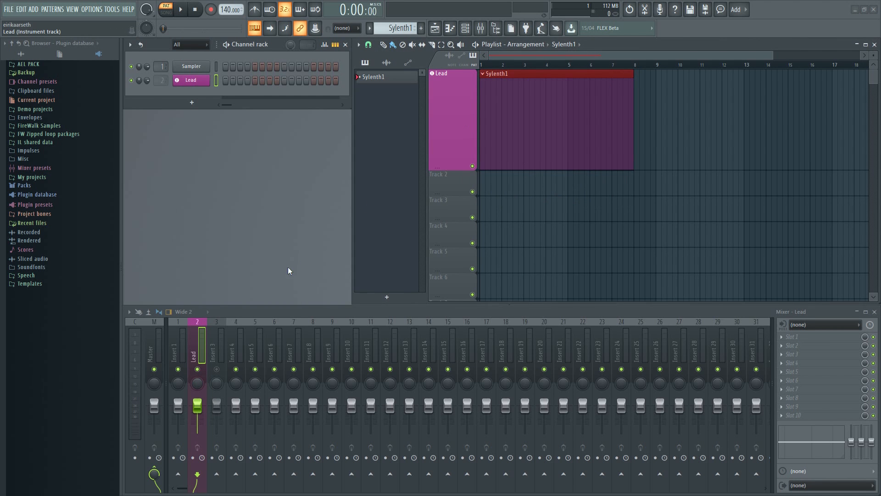
Step: Recolour the Lead mixer insert tan, updating the linked channel and playlist track
right_click(216, 341)
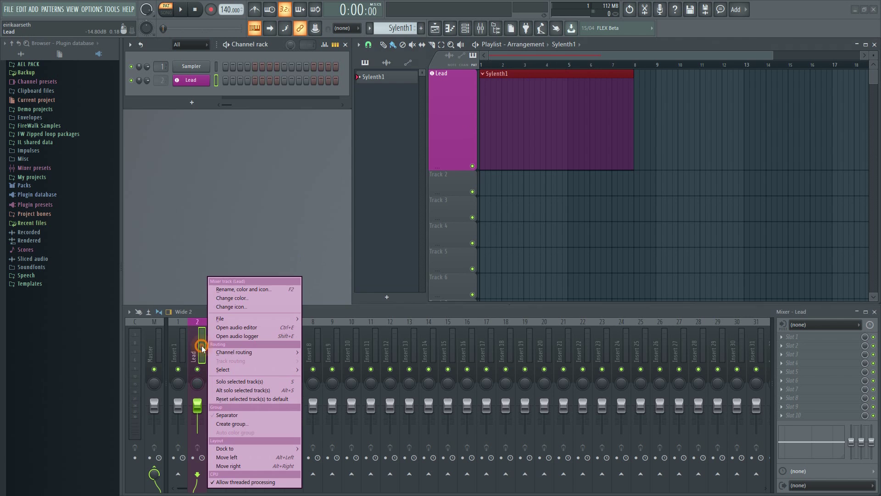
click(234, 290)
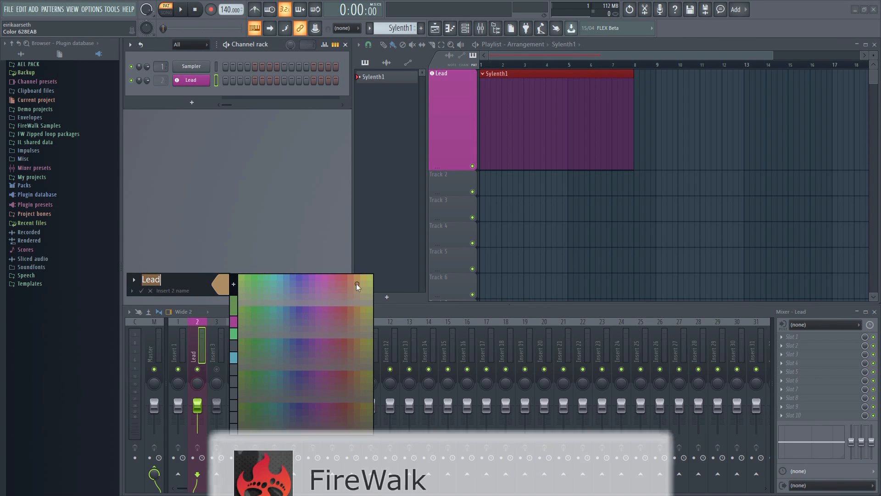
click(365, 278)
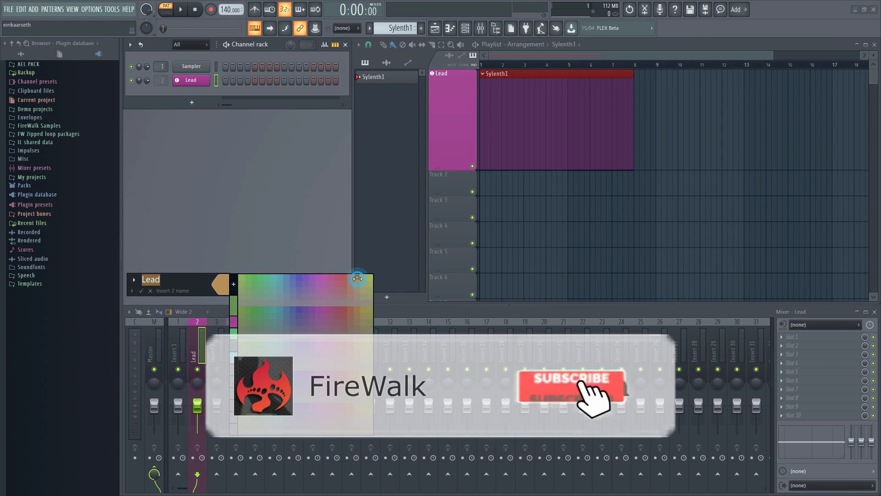
key(Return)
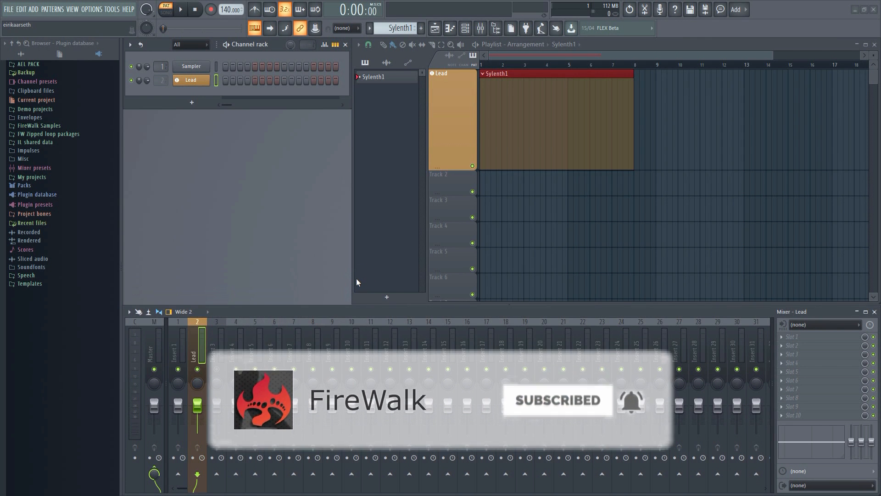
Step: Rename the Lead mixer insert to Test and reopen its rename box
right_click(209, 346)
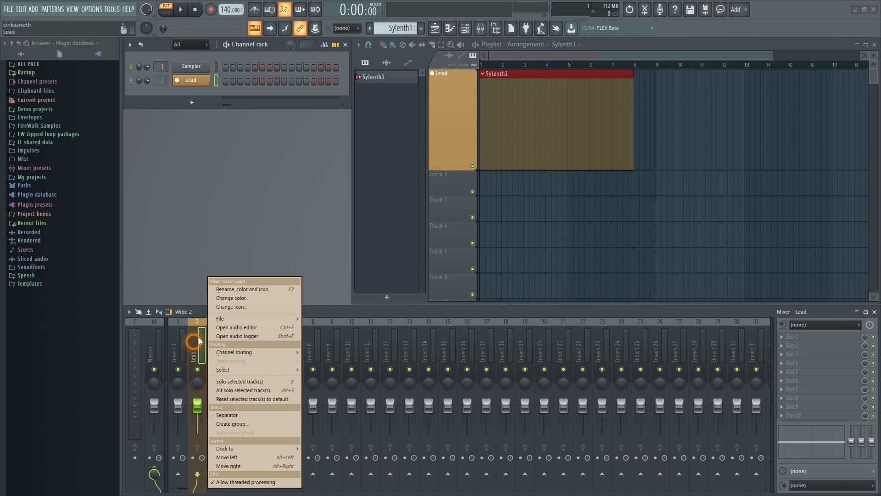
click(220, 290)
text(Test)
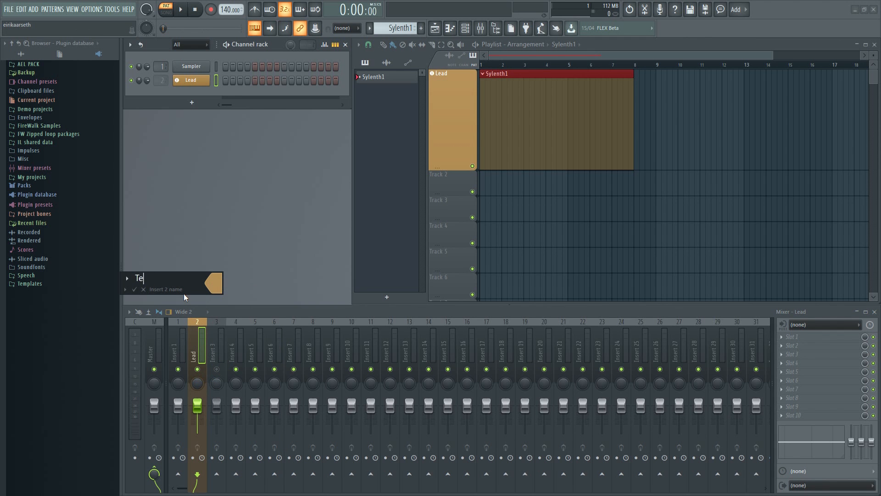
key(Return)
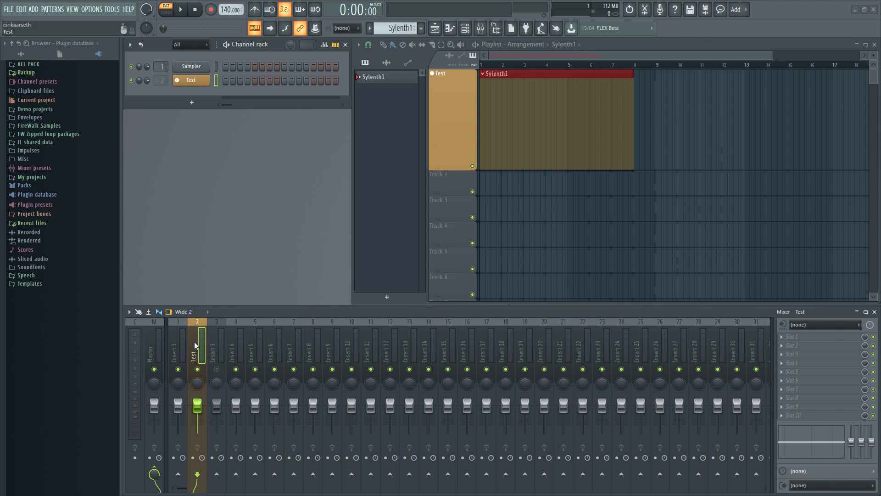
right_click(197, 344)
click(212, 289)
text(Sy)
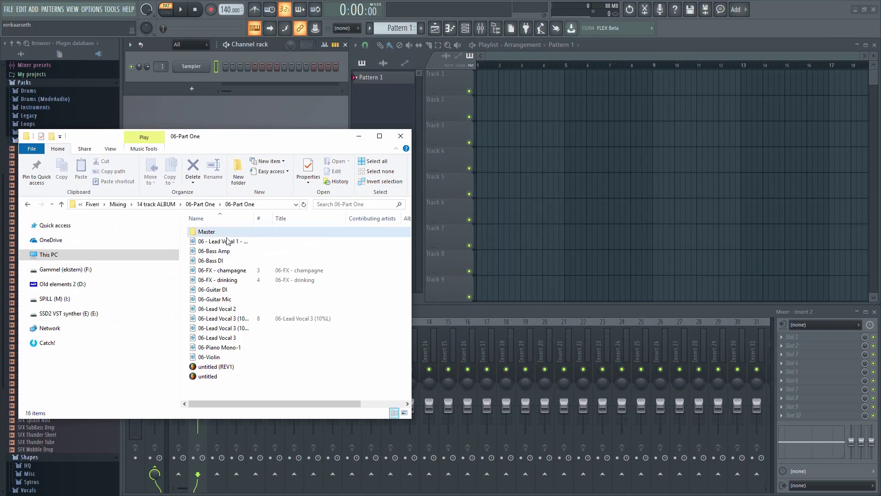
Step: Select the audio stems through 06-Violin and drop them onto playlist Track 1
click(222, 241)
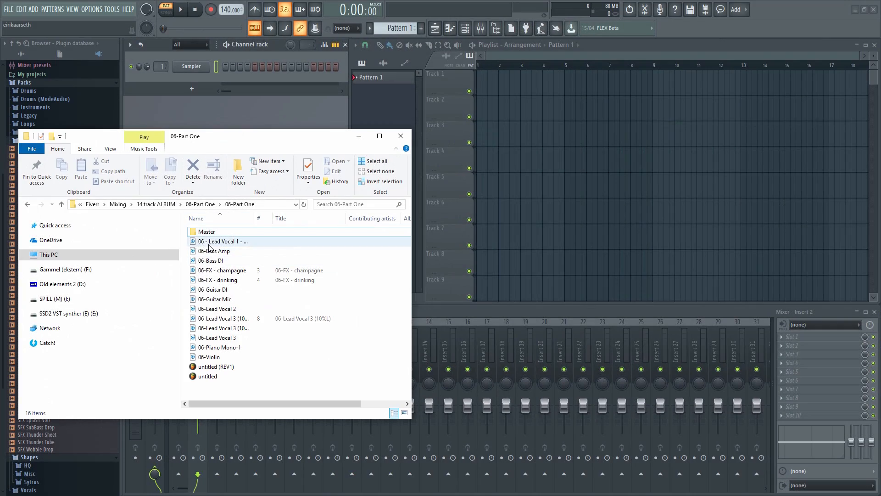
shift+click(210, 356)
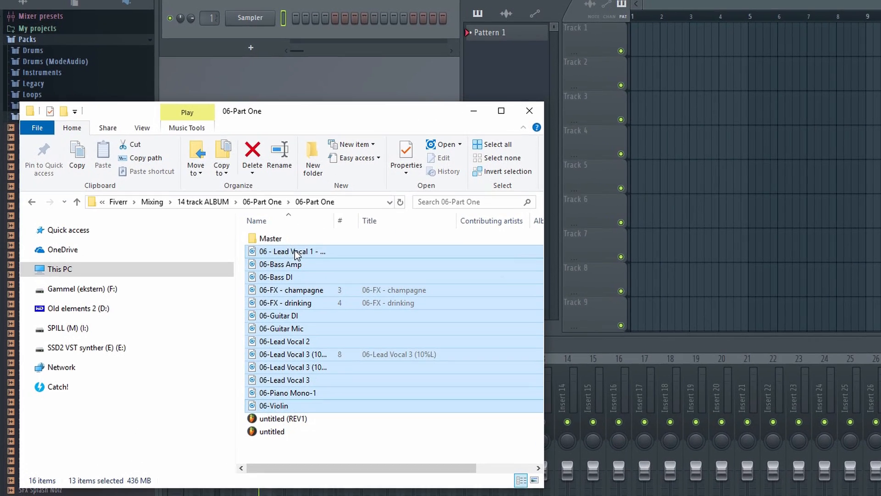
drag(260, 248, 524, 55)
drag(585, 35, 592, 35)
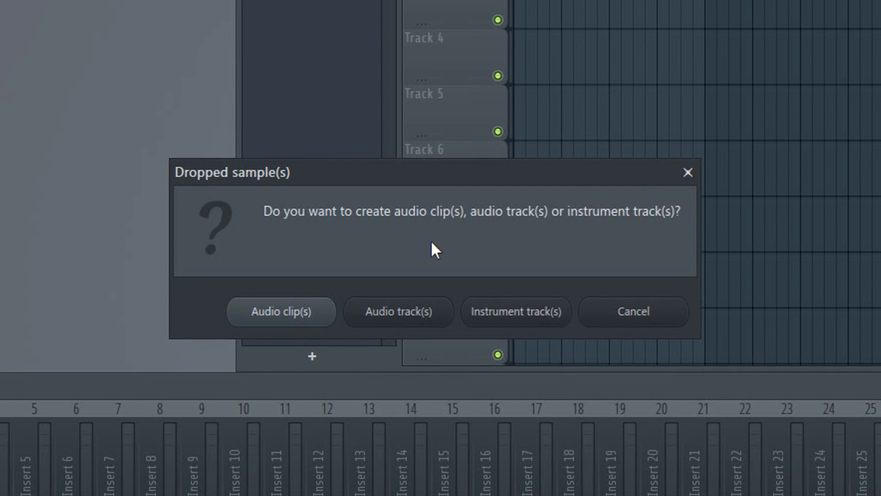
Step: Create audio tracks from the dropped stems, then rename Lead Vocal 1 to Lead coloured tan
click(407, 321)
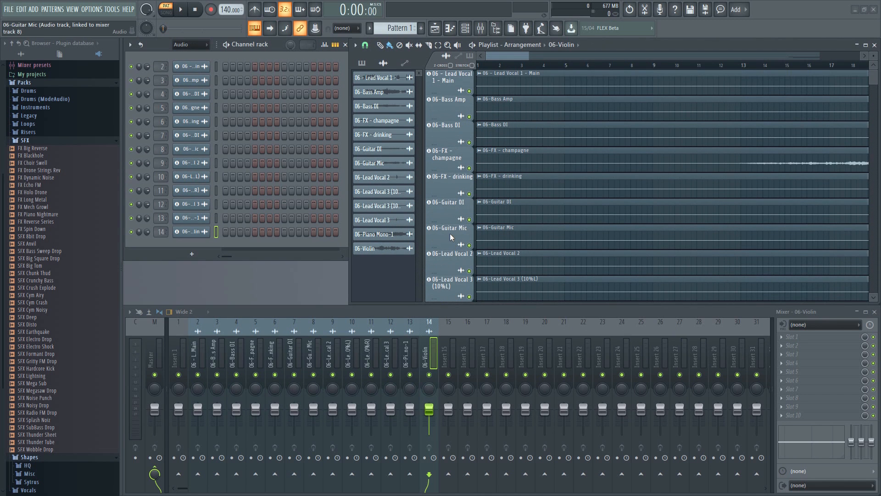
click(199, 357)
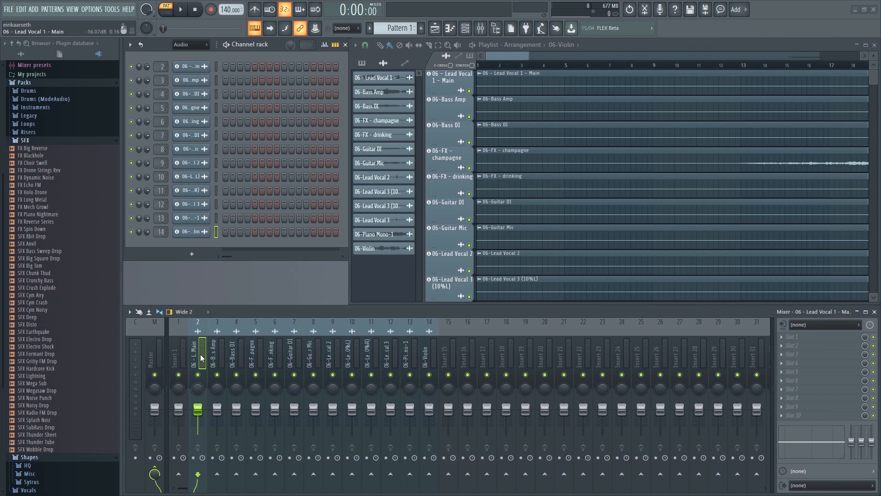
right_click(201, 359)
click(234, 293)
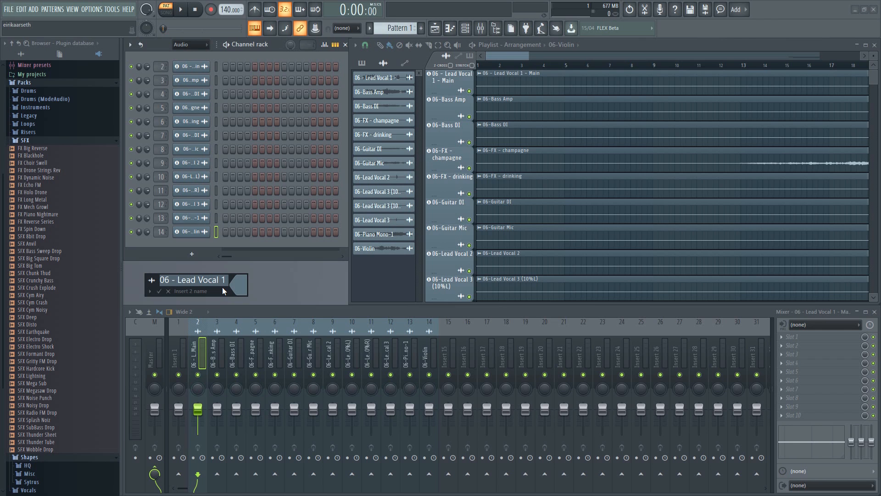
text(Lead)
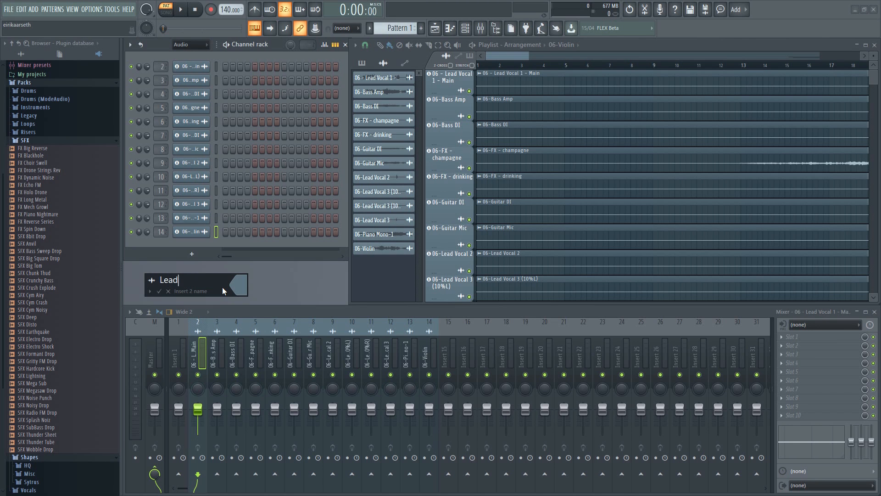
click(237, 284)
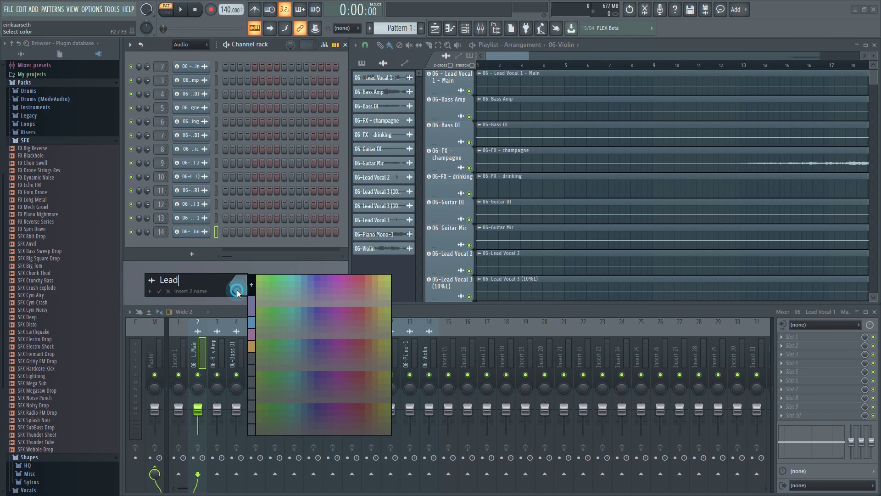
click(254, 346)
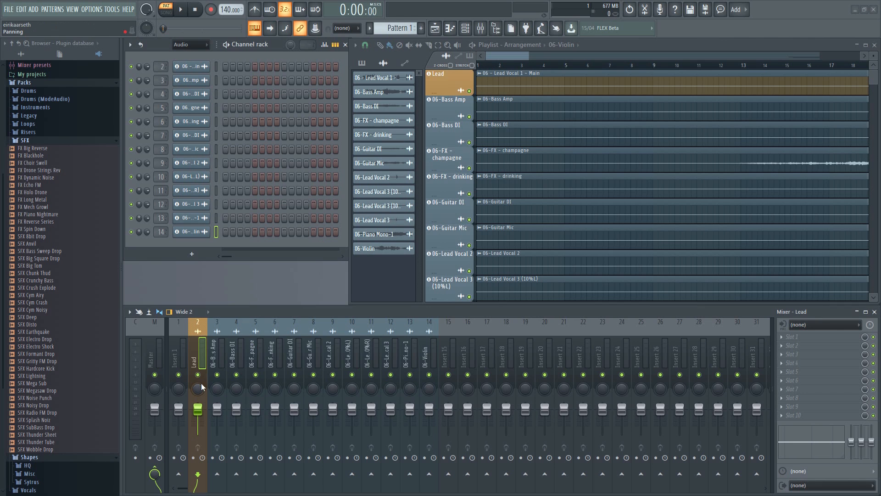
Step: Colour the champagne and drinking FX playlist tracks green
right_click(443, 160)
click(463, 154)
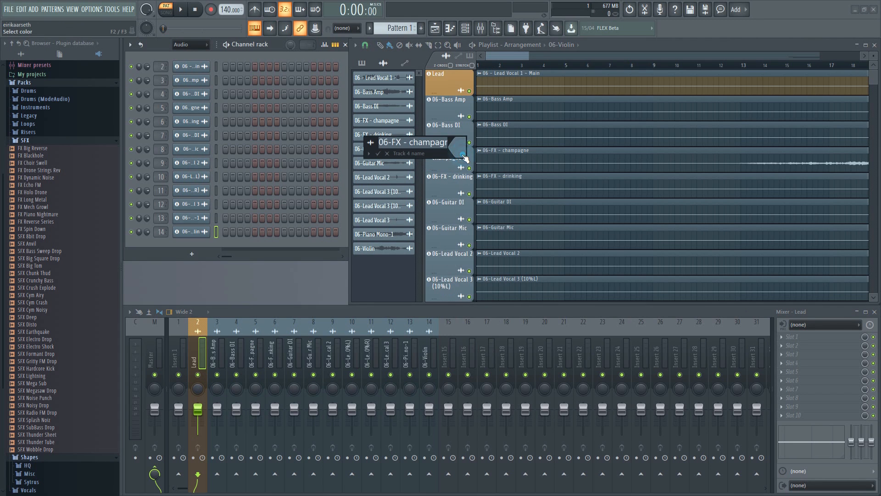
click(460, 144)
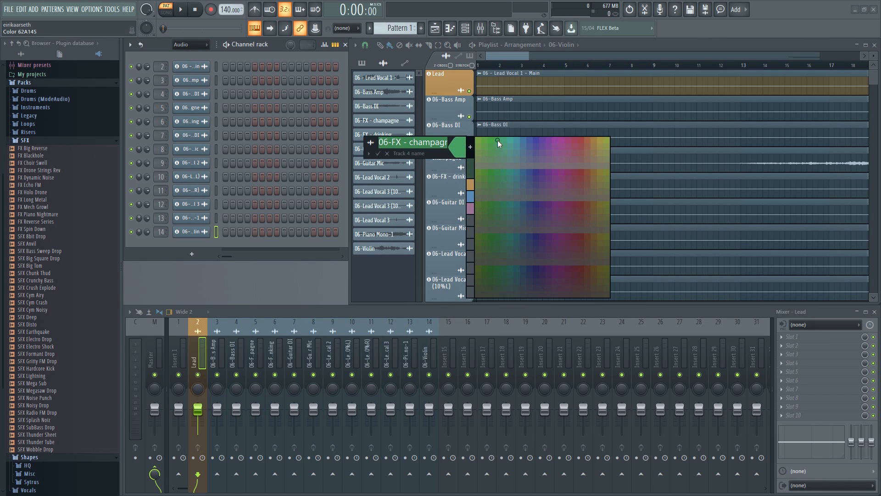
key(Return)
right_click(442, 183)
click(462, 178)
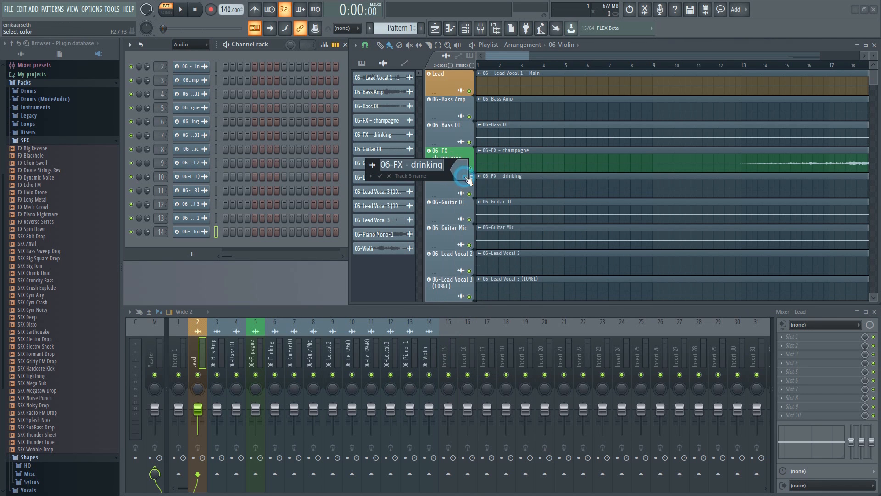
click(472, 206)
key(Return)
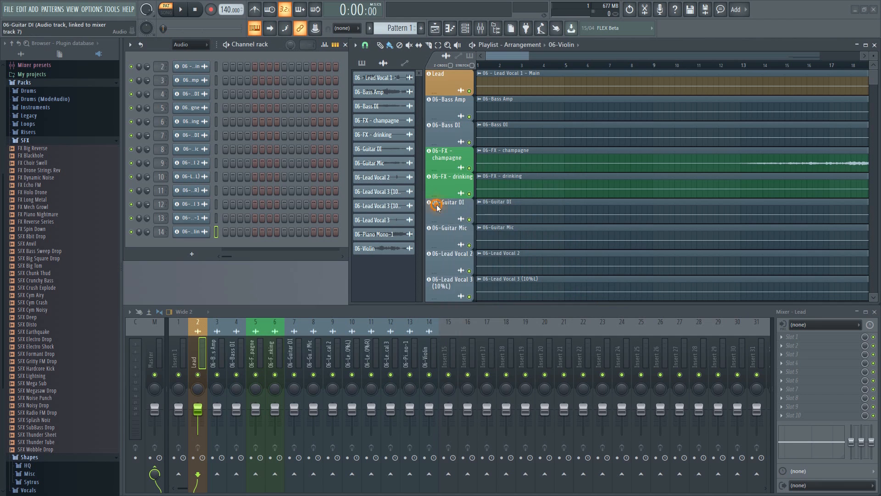
Step: Colour the Guitar DI playlist track purple
right_click(438, 203)
click(452, 204)
click(446, 198)
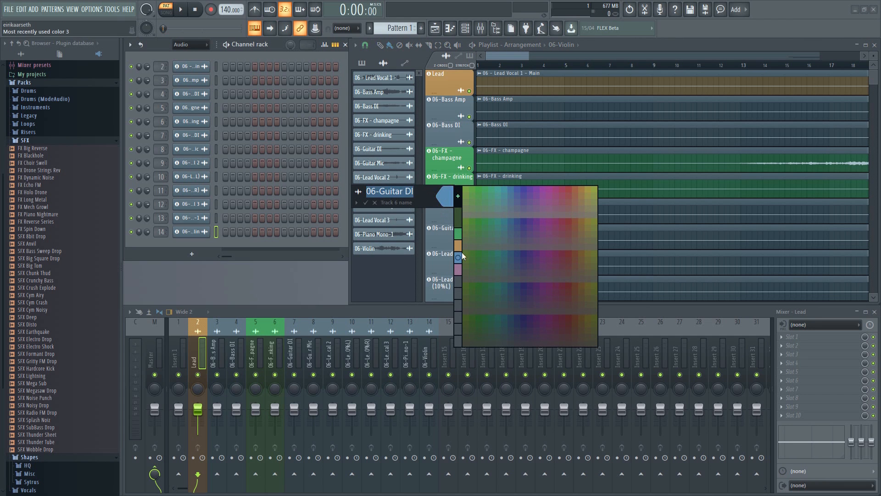
click(543, 189)
key(Return)
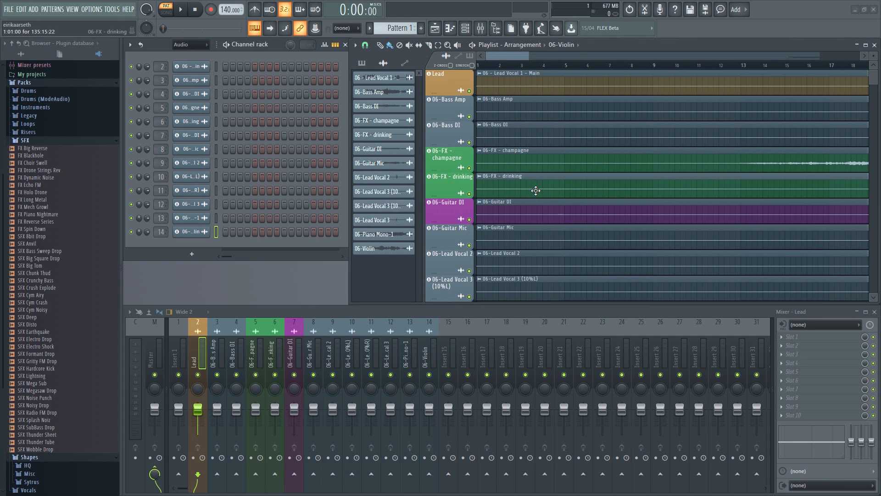
Step: Recolour Guitar DI blue from its mixer insert
right_click(295, 354)
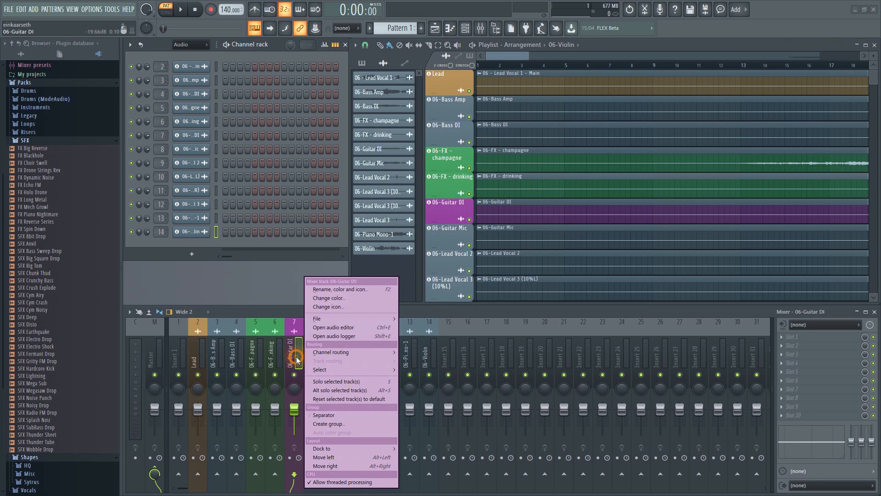
click(330, 291)
click(328, 282)
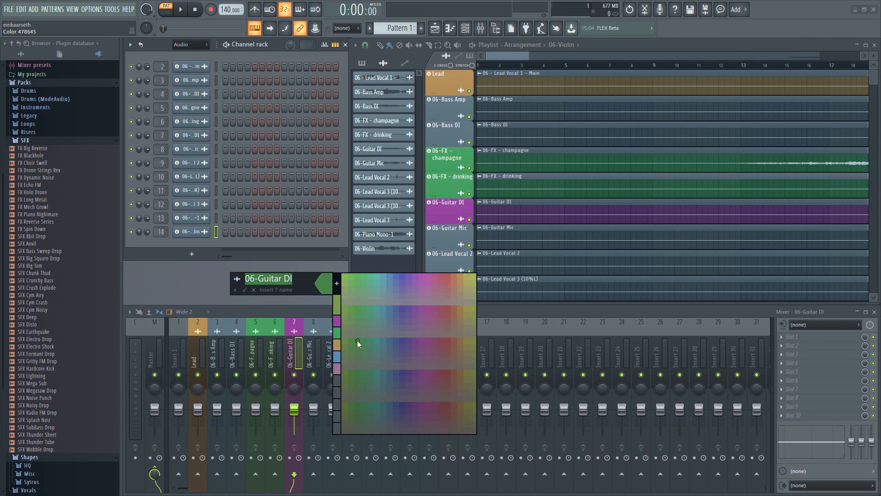
click(337, 357)
key(Return)
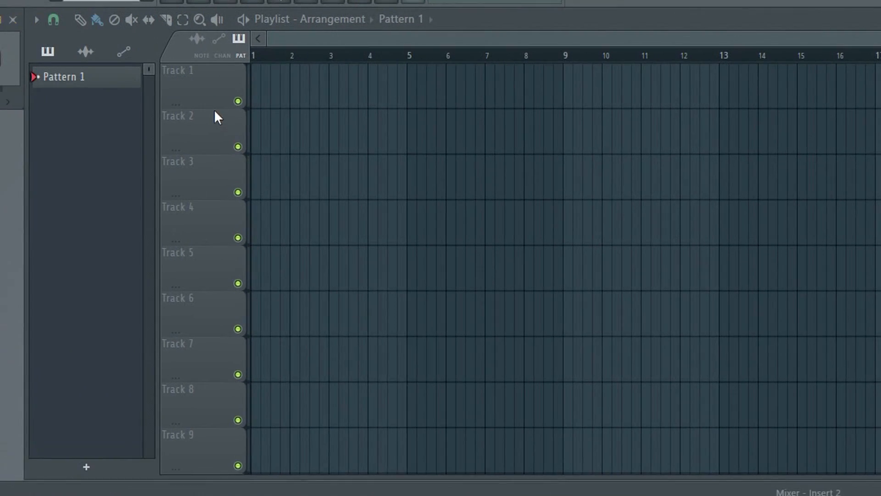
Step: Bring up Track 1's options to choose an instrument track plugin
right_click(456, 82)
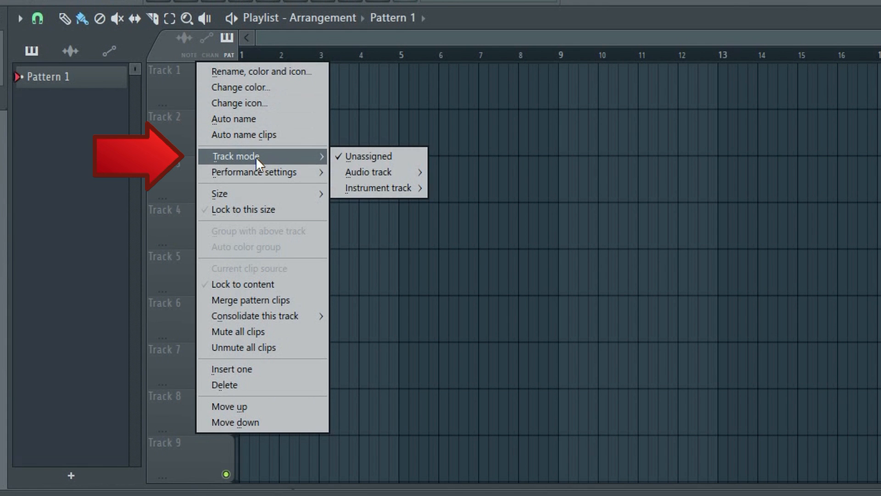
mouse_move(430, 108)
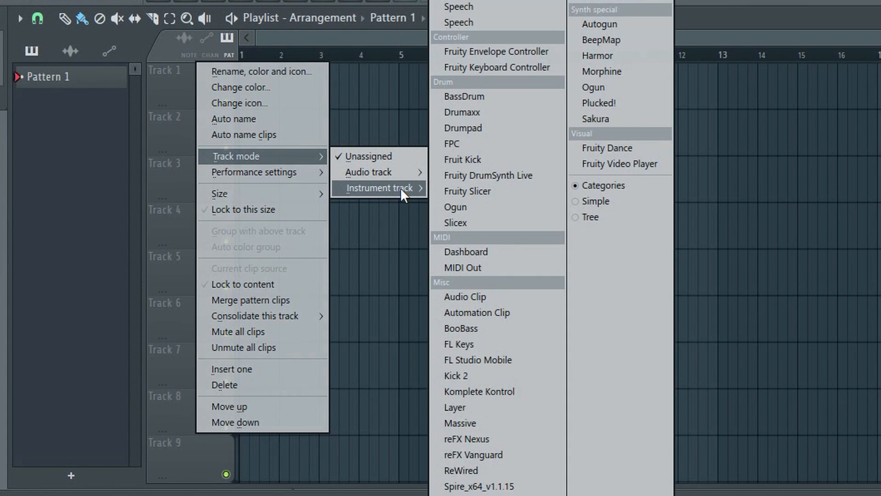
mouse_move(530, 130)
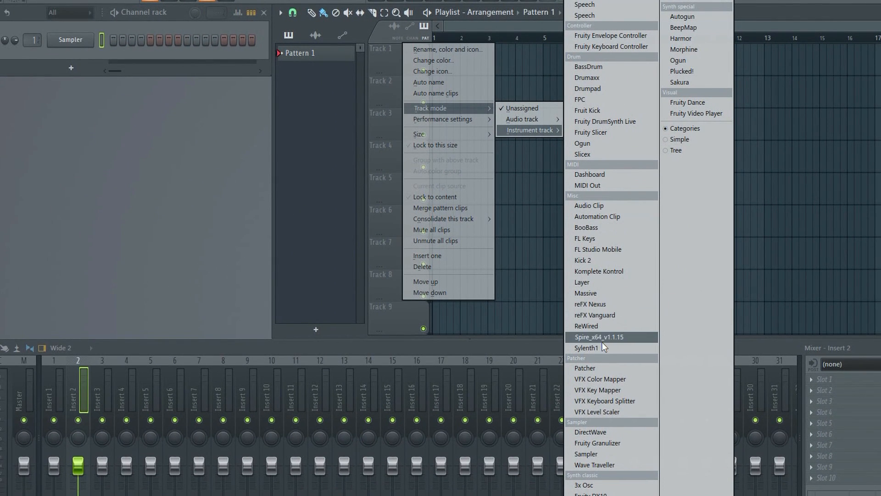
Step: Load Sylenth1 as Track 1's instrument and close its plugin window
click(606, 346)
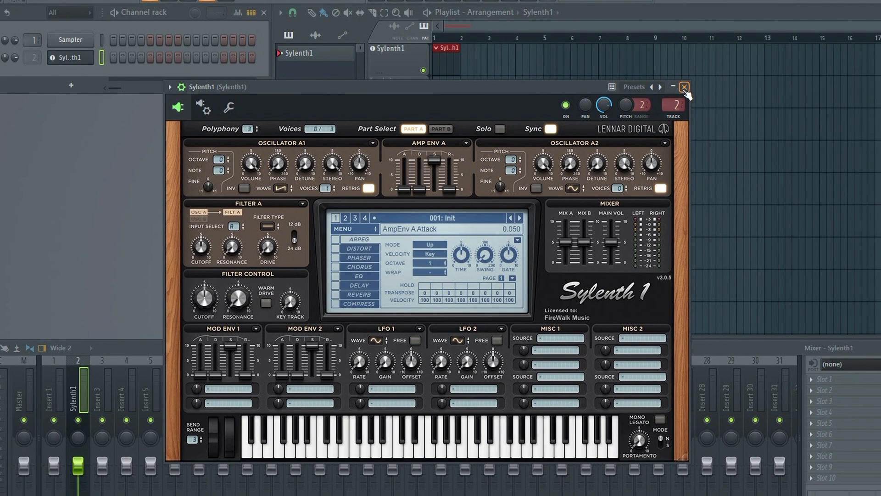
click(685, 87)
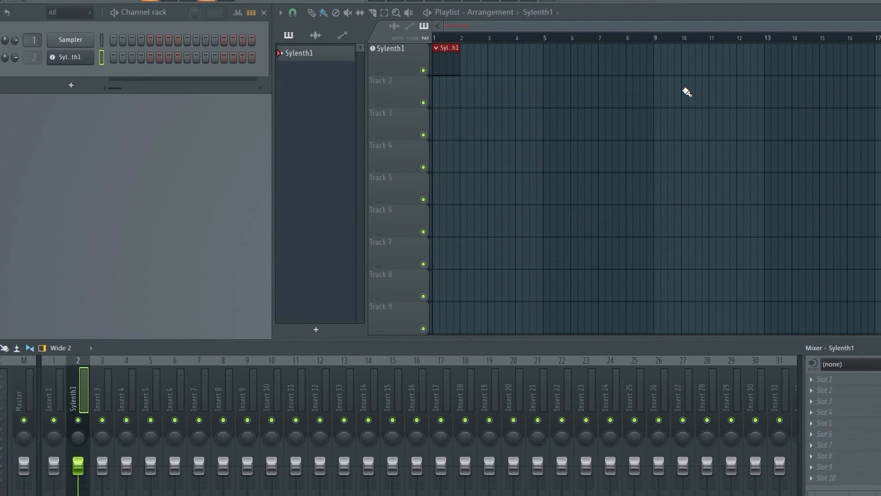
Step: Rename the Sylenth1 track to Lead synth with an orange colour
right_click(382, 59)
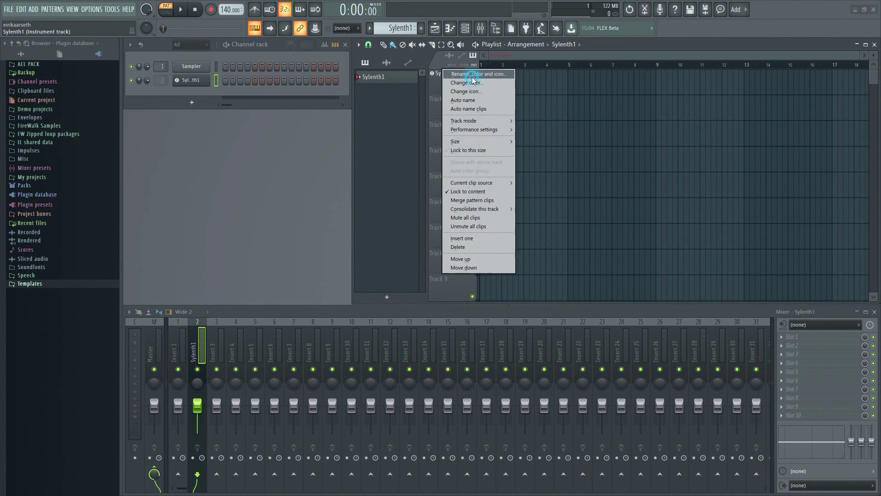
click(472, 75)
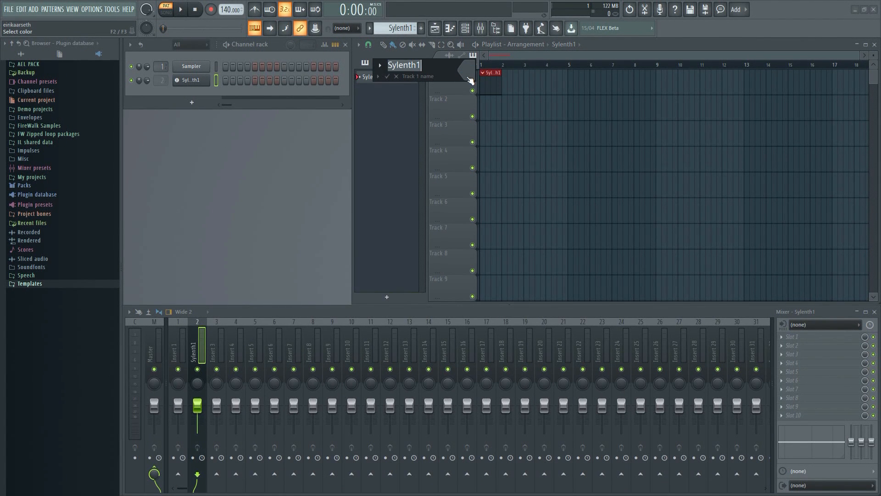
text(Lead s)
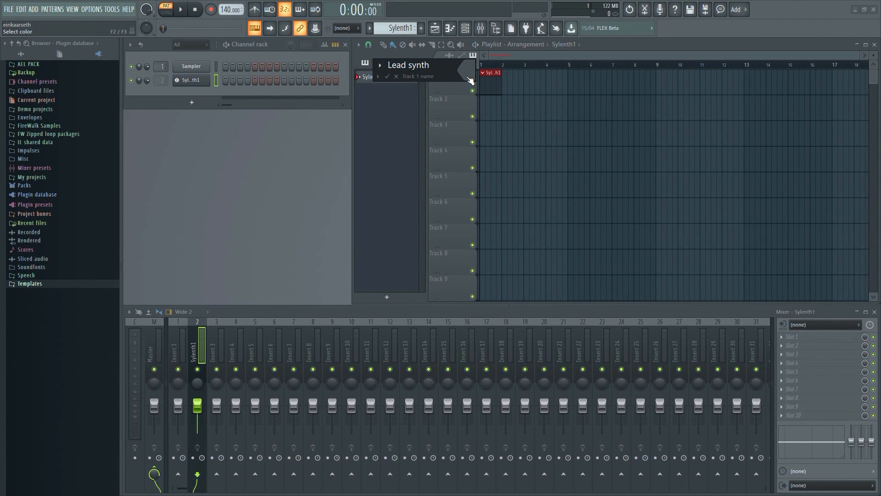
click(469, 70)
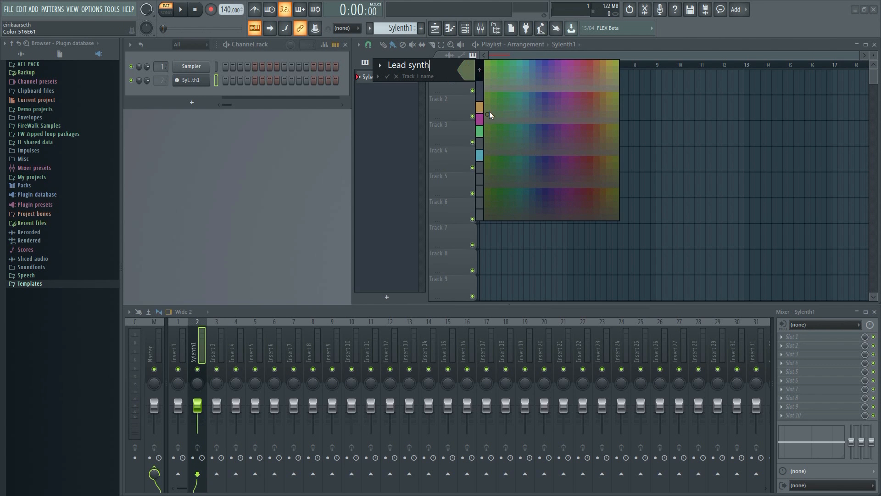
click(482, 108)
key(Return)
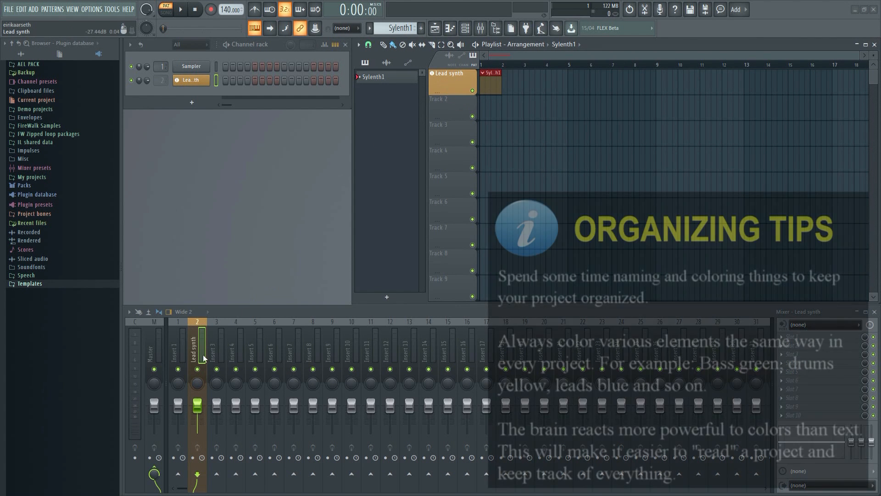
Step: Recolour Lead synth green from its mixer insert so all three views match
right_click(205, 345)
click(234, 283)
click(224, 291)
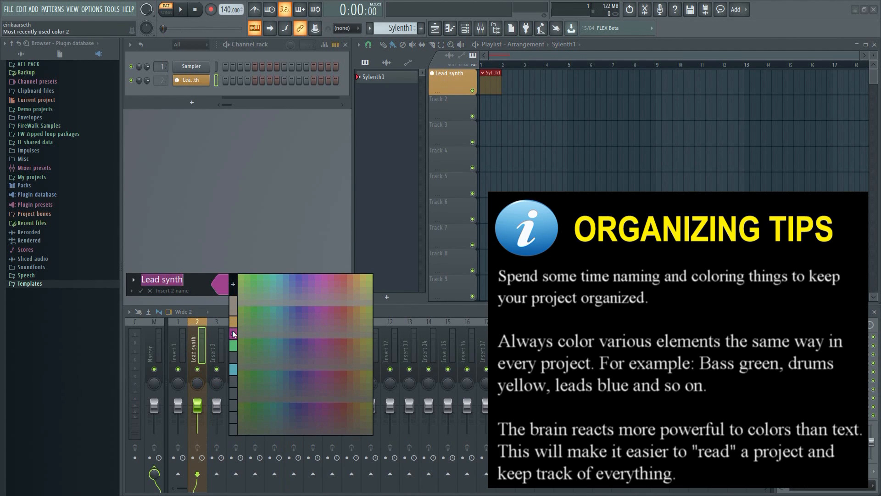
click(232, 347)
key(Return)
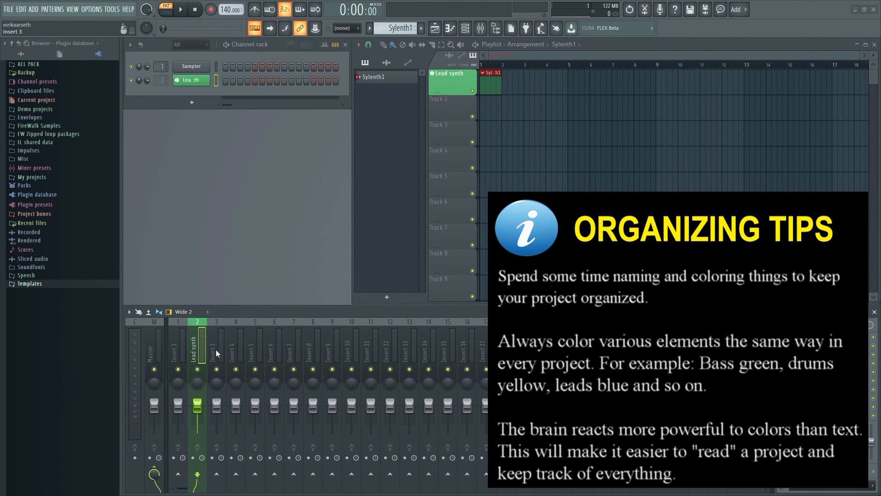
Step: Rename the Lead synth channel to LEAD
right_click(191, 81)
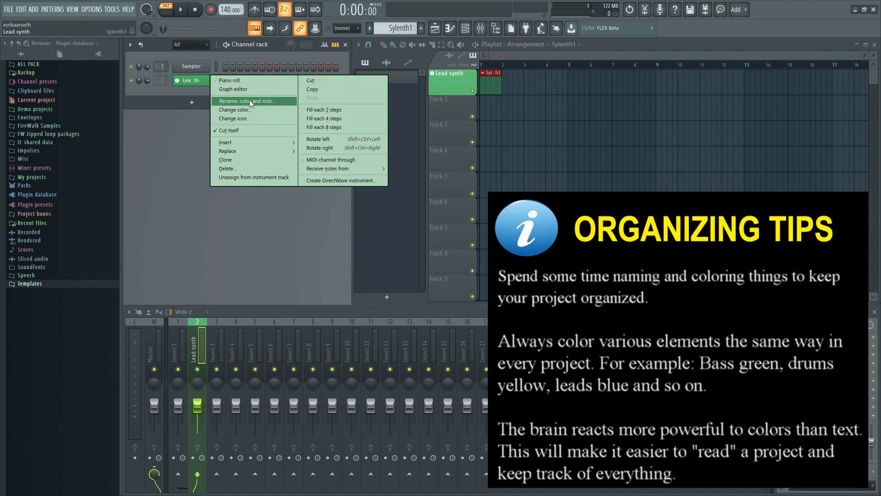
click(246, 101)
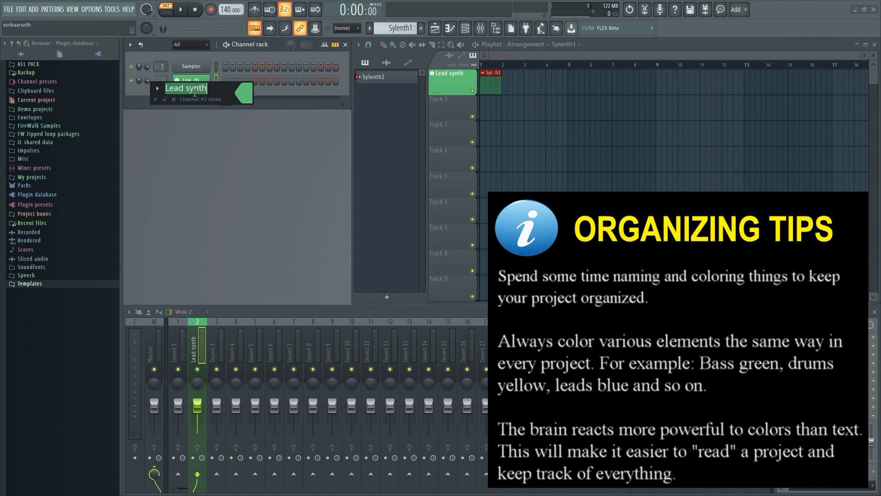
text(LEAD)
key(Return)
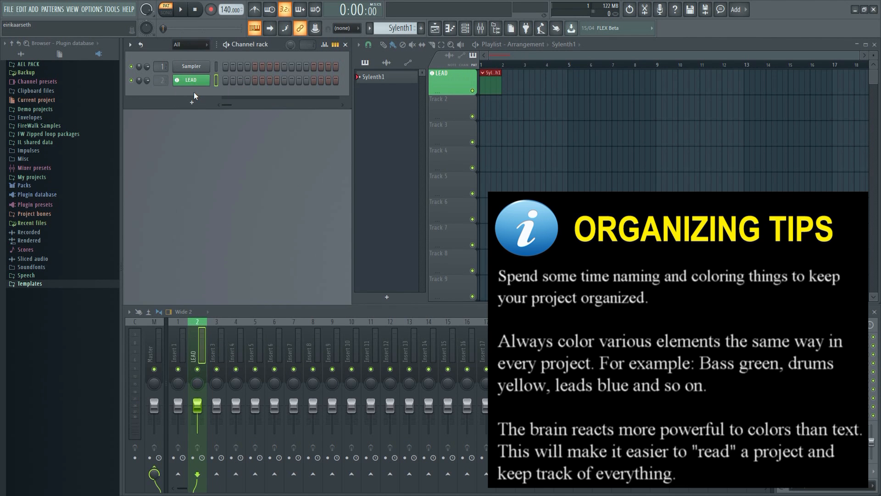
Step: Colour the LEAD channel purple, matching its mixer insert and playlist track
right_click(194, 81)
click(246, 101)
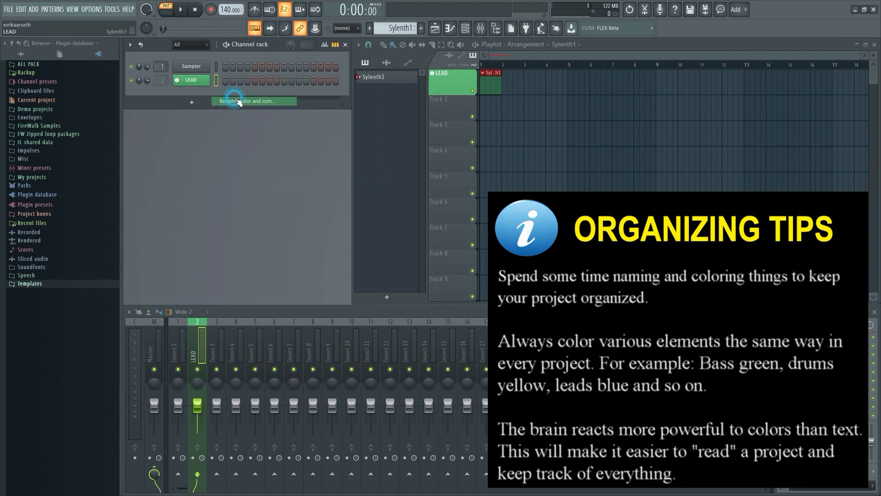
click(229, 90)
click(298, 125)
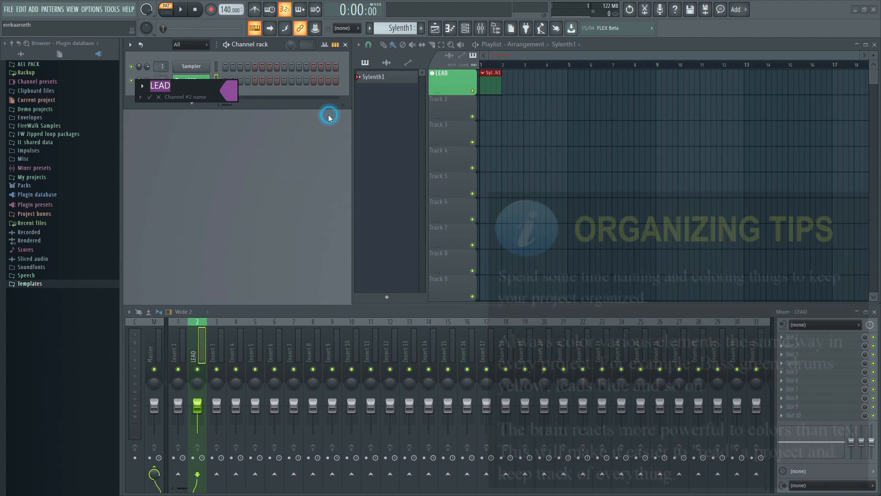
key(Return)
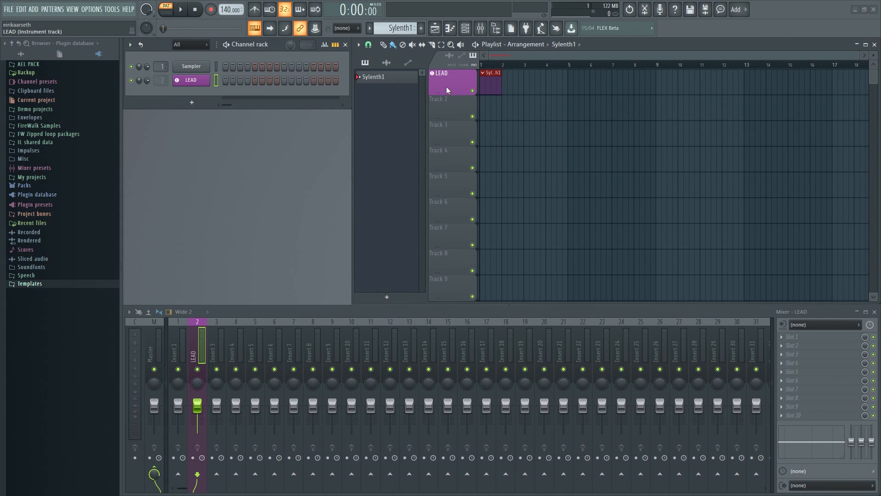
click(449, 84)
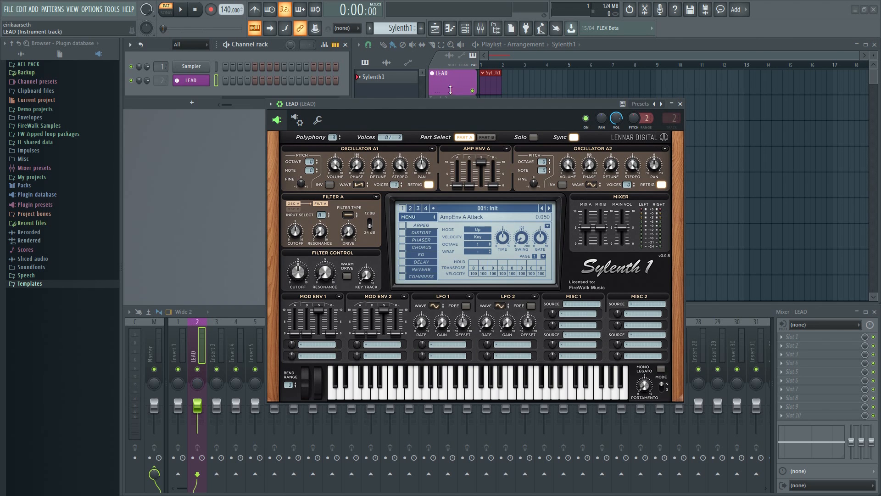
click(680, 105)
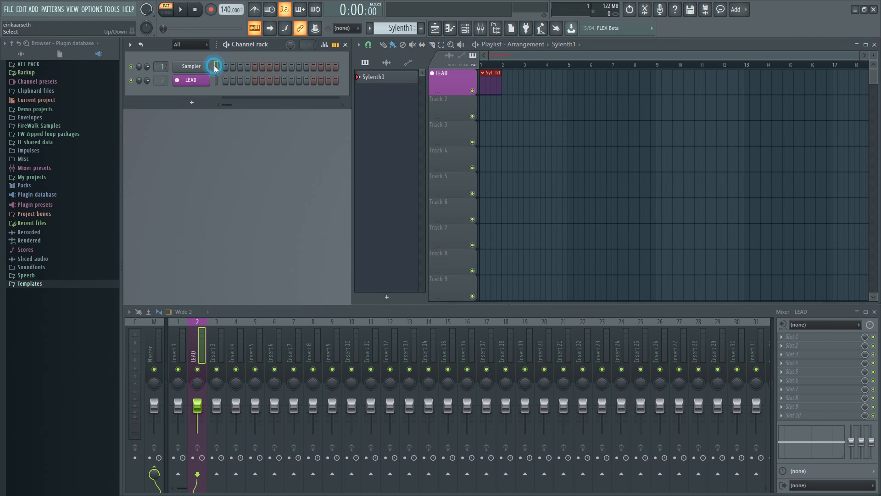
click(178, 344)
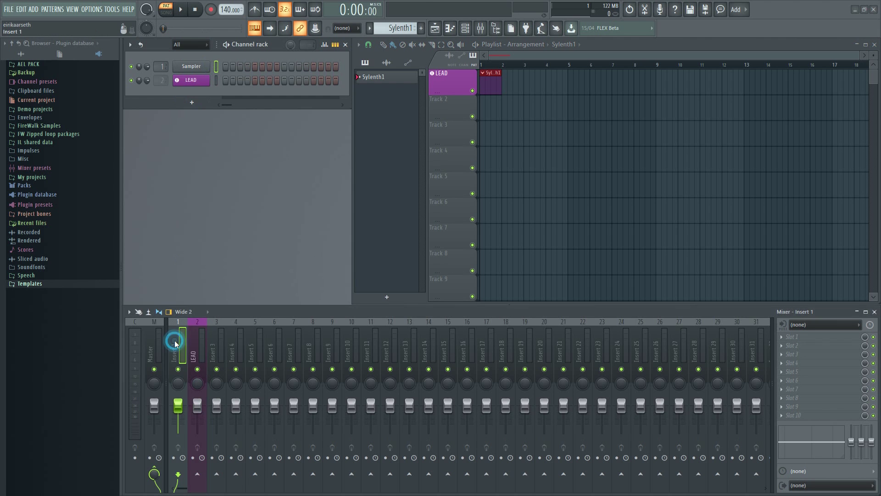
double_click(444, 84)
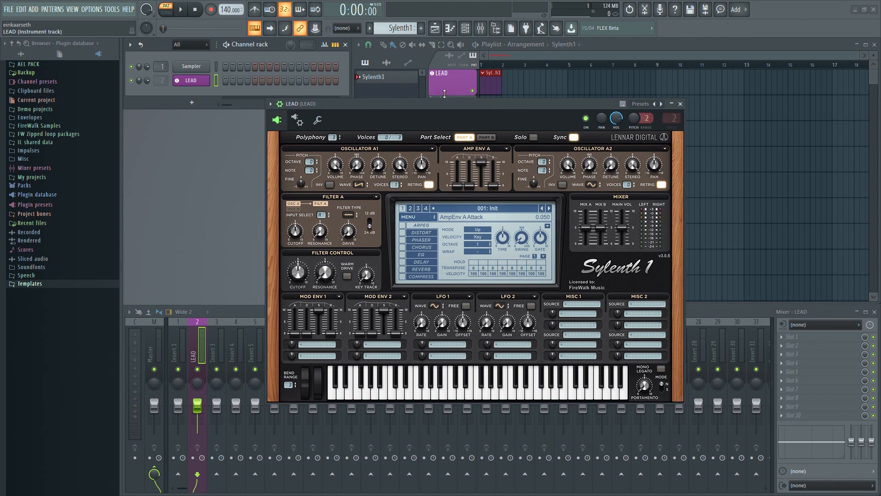
click(681, 104)
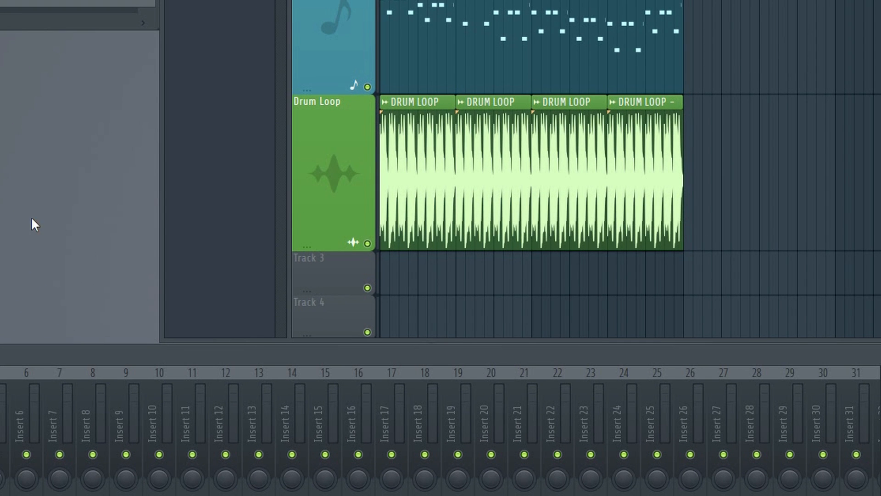
Step: Set the Drum Loop track's mode to an audio track linked to the DRUM LOOP insert
right_click(340, 161)
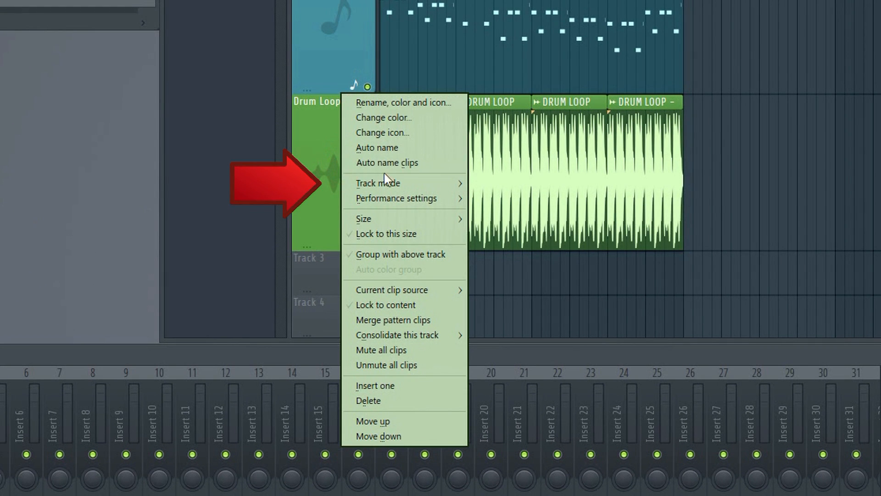
mouse_move(554, 221)
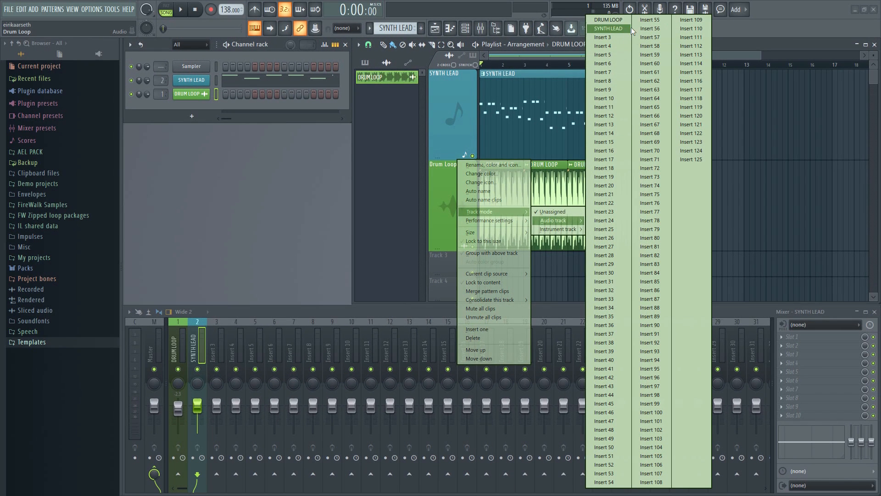
click(623, 21)
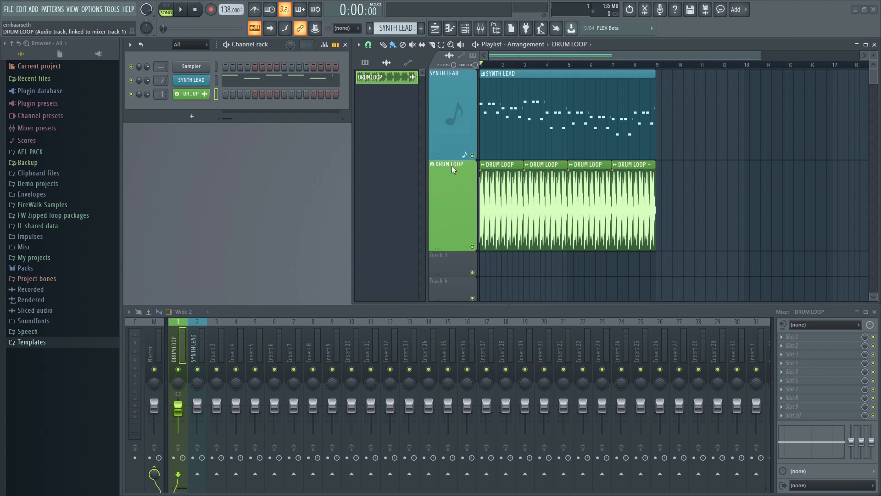
Step: Rename the DRUM LOOP mixer insert to LOOP and colour it purple
right_click(178, 349)
click(207, 280)
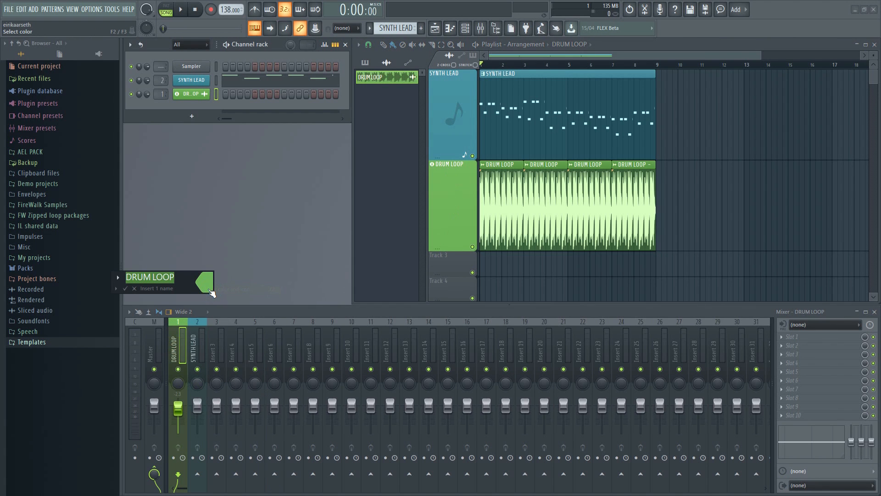
text(LOOP)
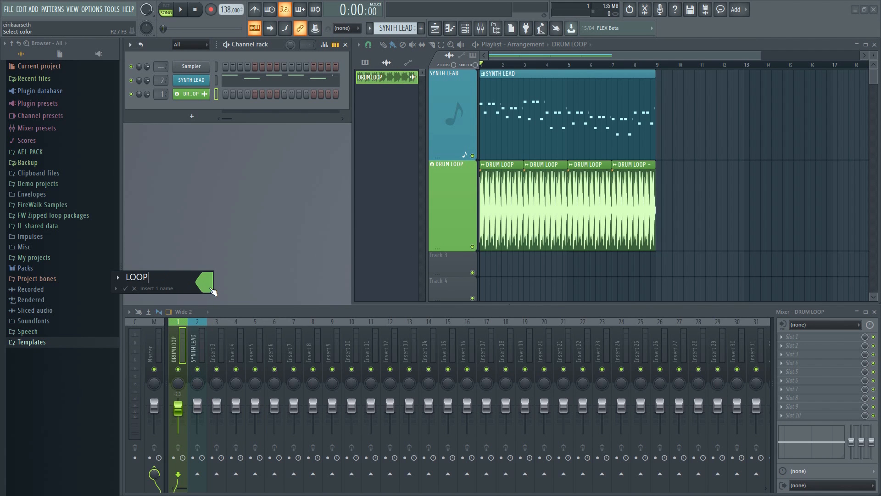
click(206, 283)
click(218, 301)
key(Return)
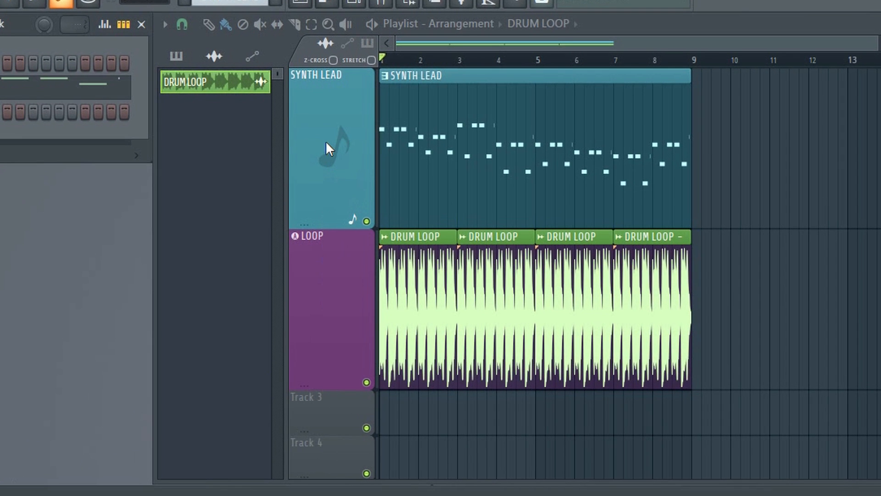
Step: Switch the SYNTH LEAD playlist track to an instrument track using the existing SYNTH LEAD channel
right_click(332, 135)
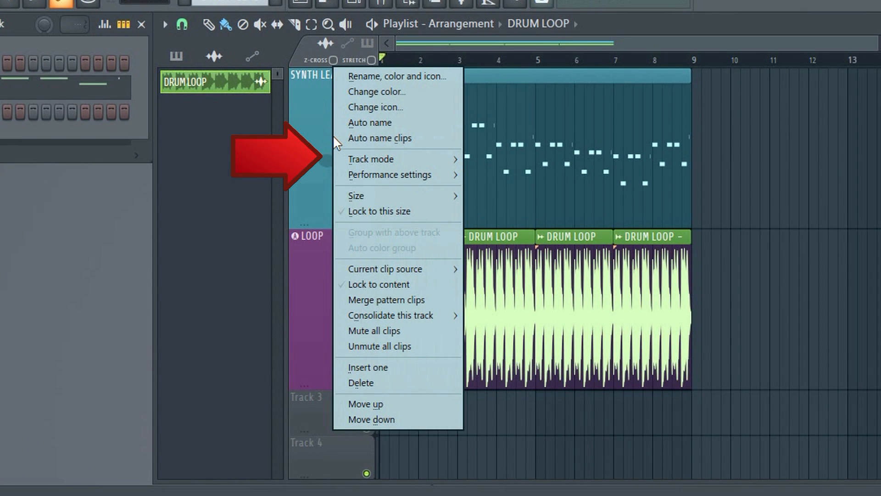
mouse_move(396, 148)
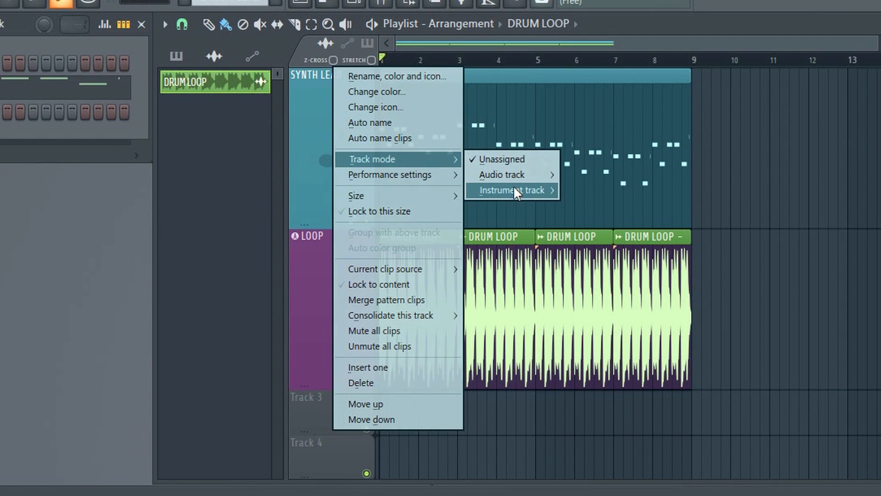
mouse_move(481, 170)
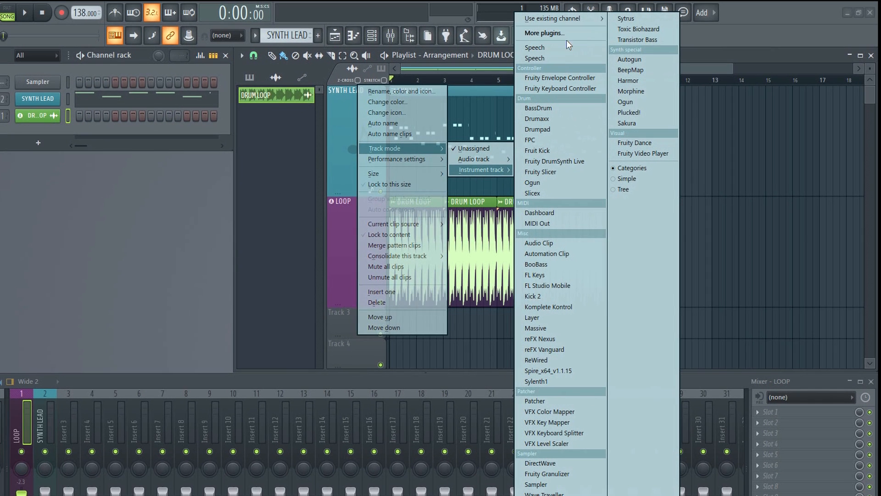
mouse_move(555, 18)
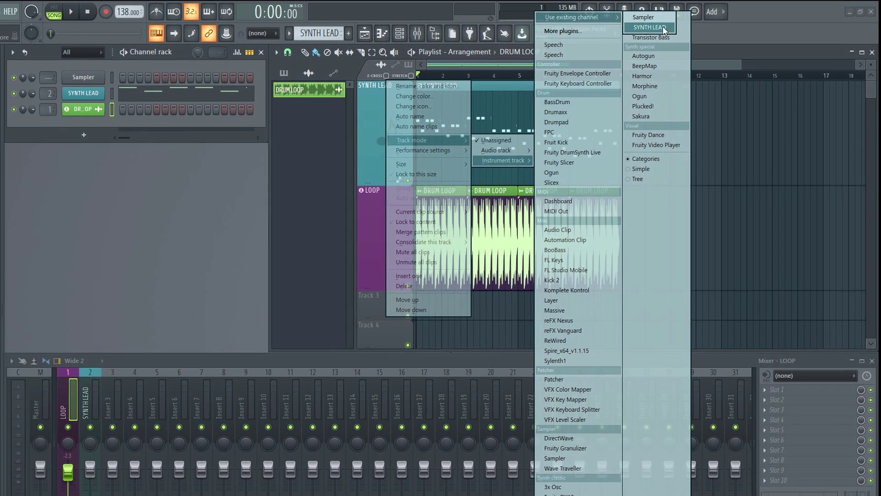
click(664, 28)
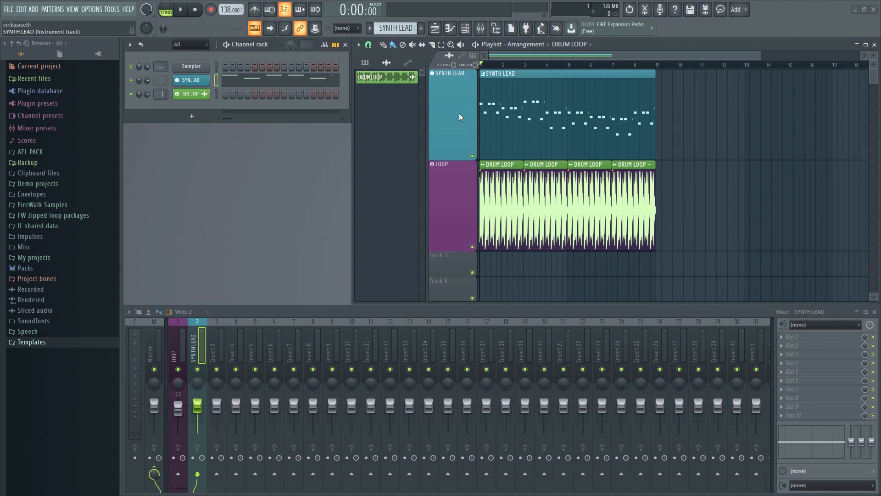
Step: Rename the SYNTH LEAD mixer insert to SYNTH and colour it green
right_click(198, 344)
click(244, 289)
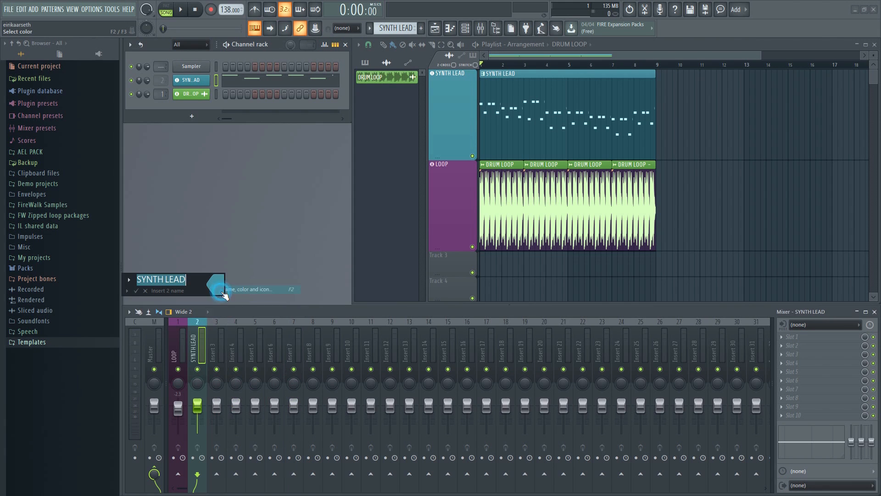
text(SYNTH)
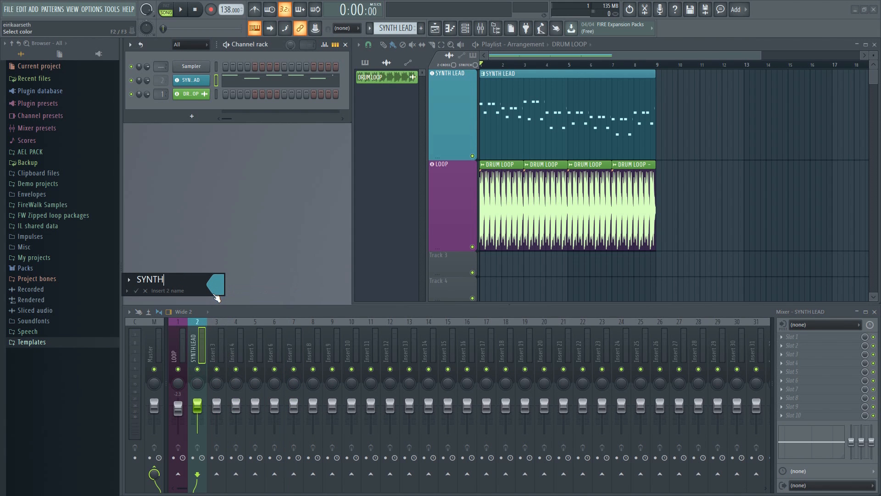
click(216, 283)
click(229, 335)
key(Return)
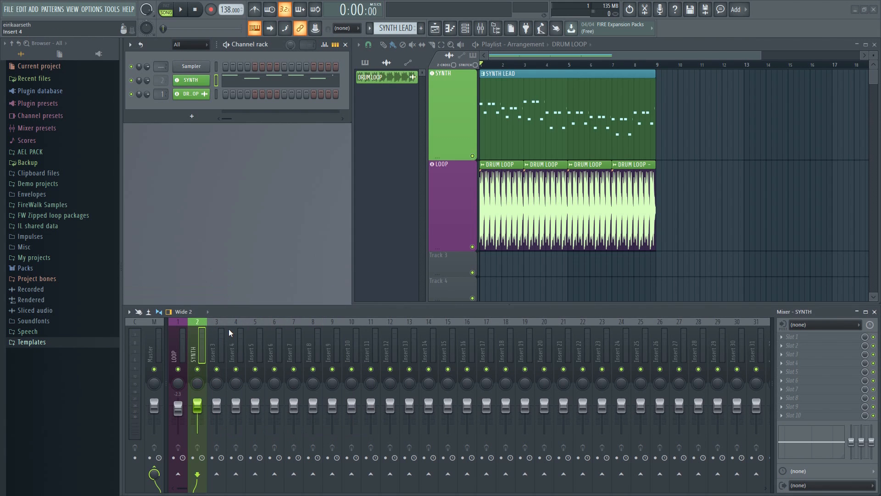
Step: Colour the SYNTH playlist track teal
right_click(459, 93)
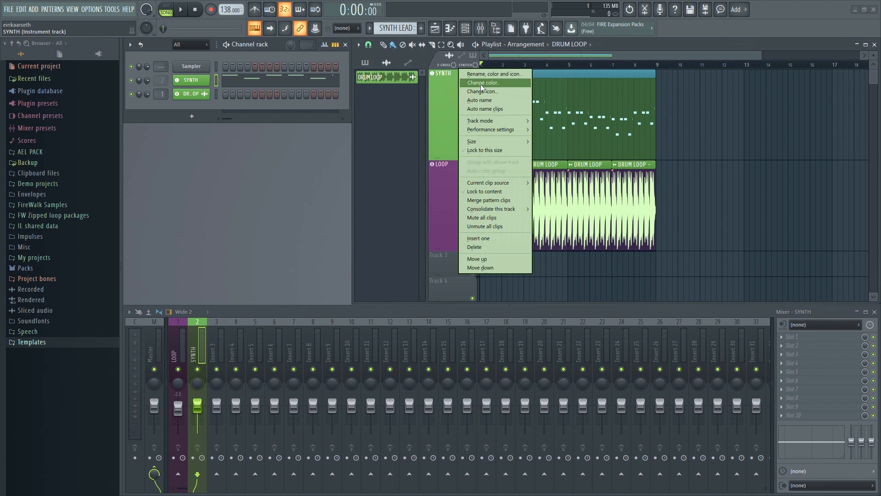
click(481, 85)
click(481, 74)
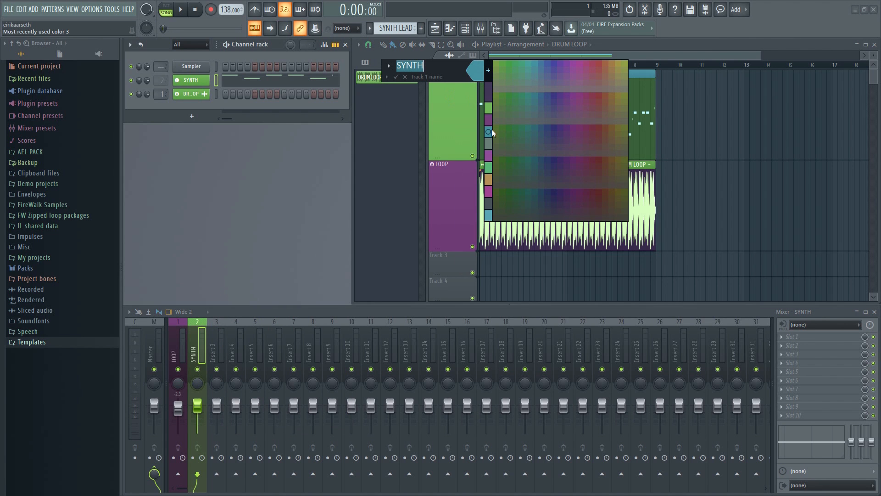
click(492, 129)
key(Return)
Step: Recolour the LOOP playlist track, first purple, then settling on green
right_click(457, 178)
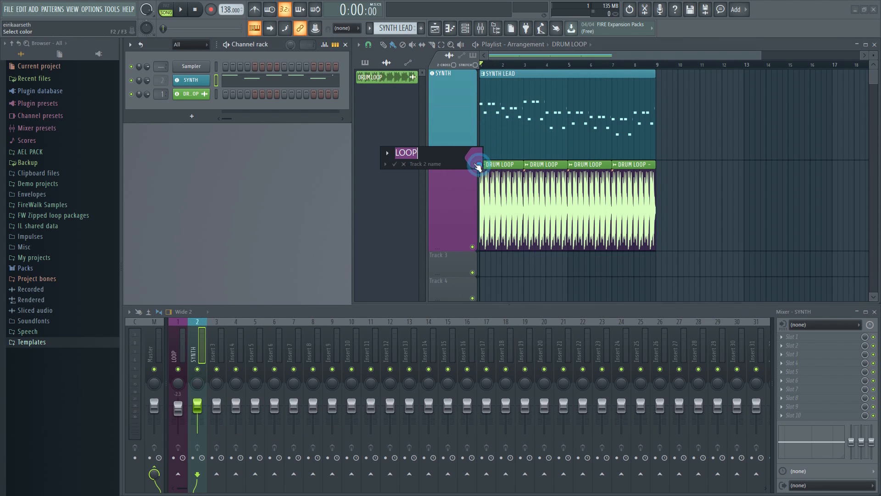
click(481, 168)
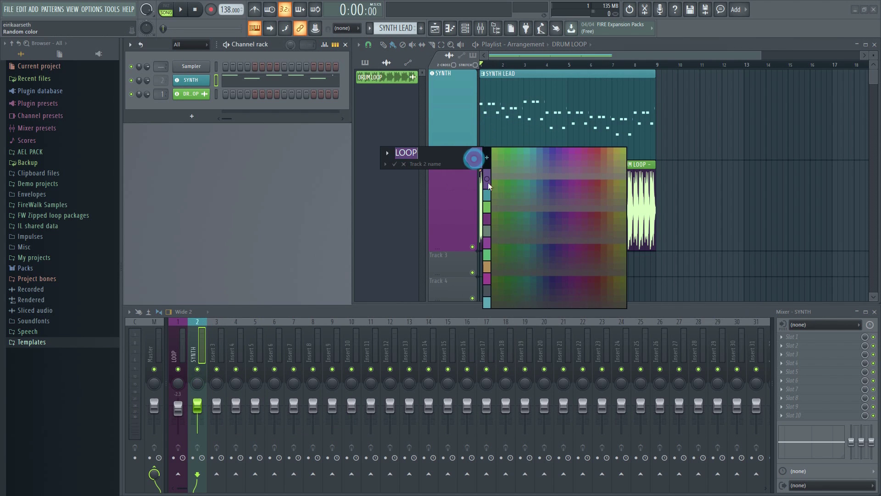
click(553, 150)
key(Return)
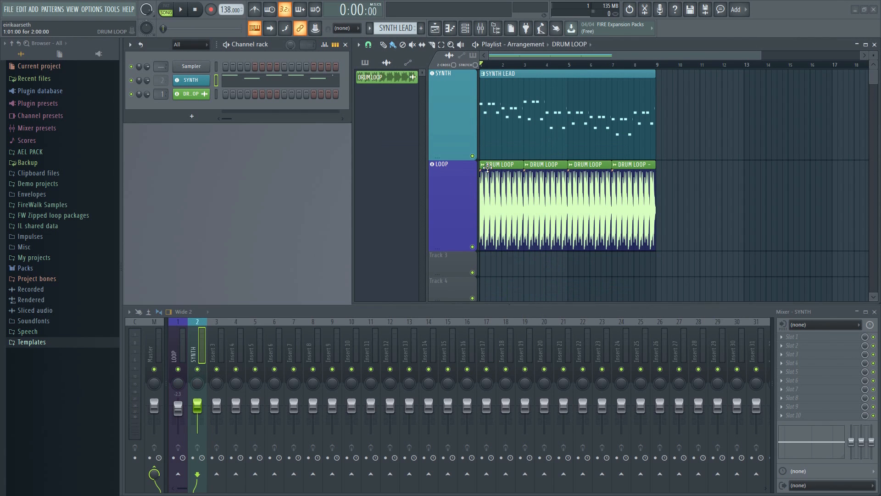
right_click(456, 177)
click(481, 169)
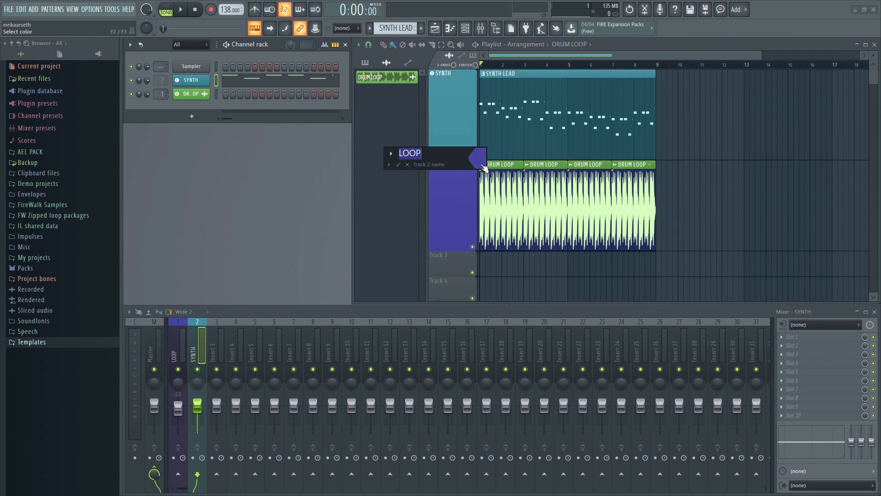
click(493, 220)
key(Return)
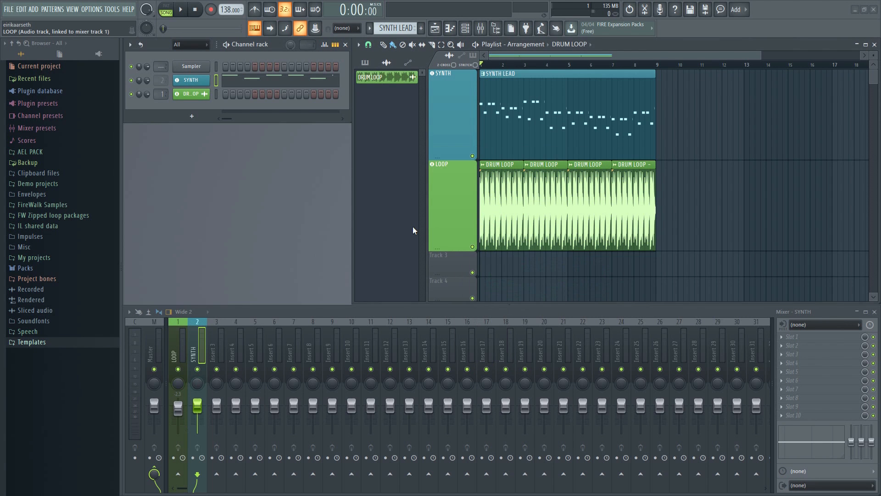